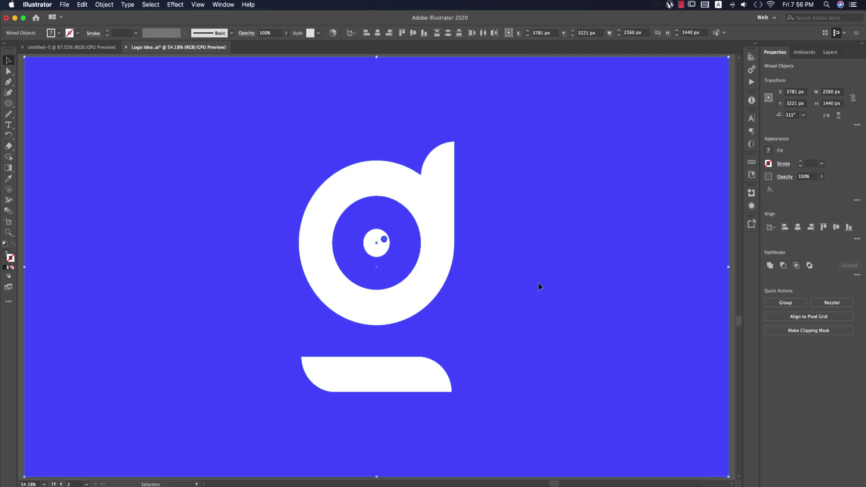
Step: Create a new document from the 2000 × 2000 px Custom preset, named 'g logo'
{"action": "left_click", "coordinate": [732, 297]}
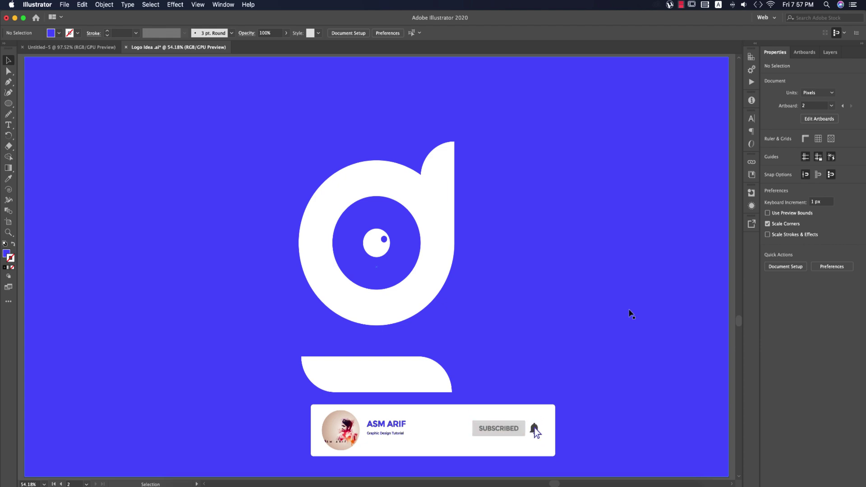
{"action": "left_click", "coordinate": [65, 5]}
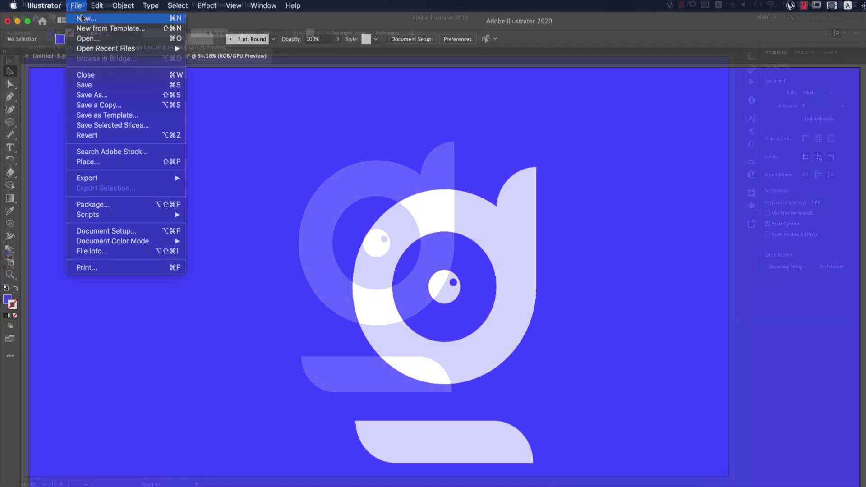
{"action": "left_click", "coordinate": [84, 18]}
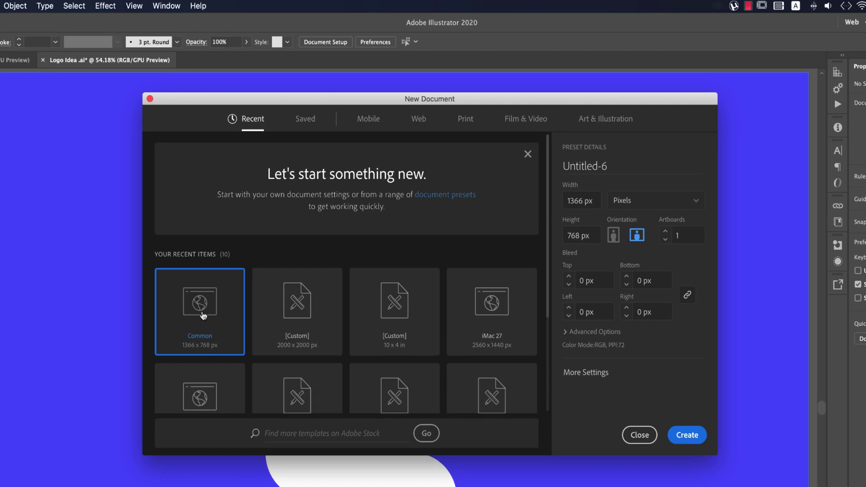
{"action": "left_click", "coordinate": [386, 367]}
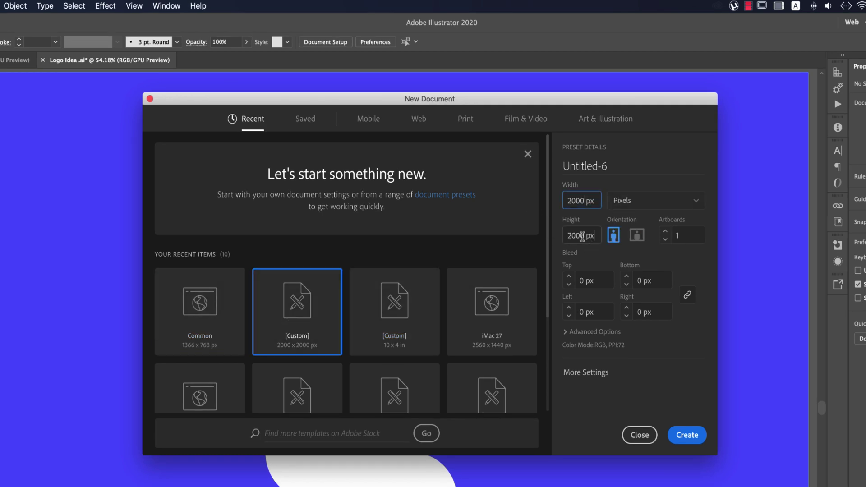
{"action": "left_click", "coordinate": [613, 165]}
{"action": "type", "text": "g loh"}
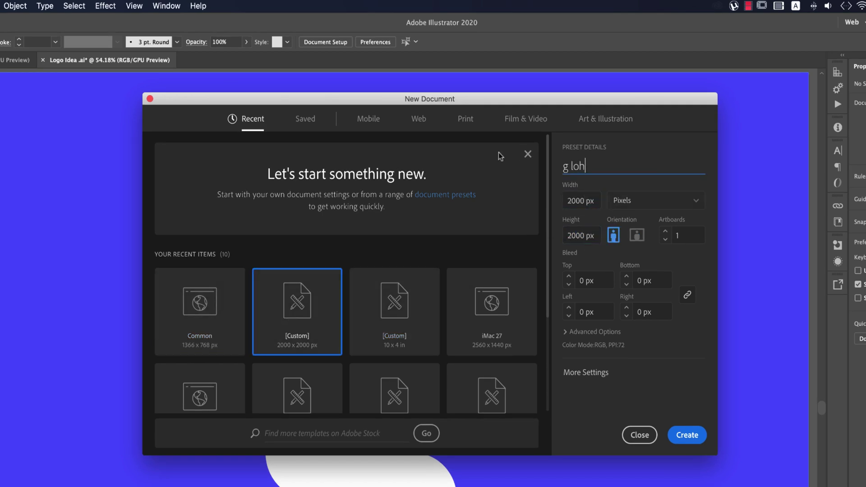
{"action": "key", "text": "BackSpace"}
{"action": "type", "text": "go"}
{"action": "left_click", "coordinate": [683, 433]}
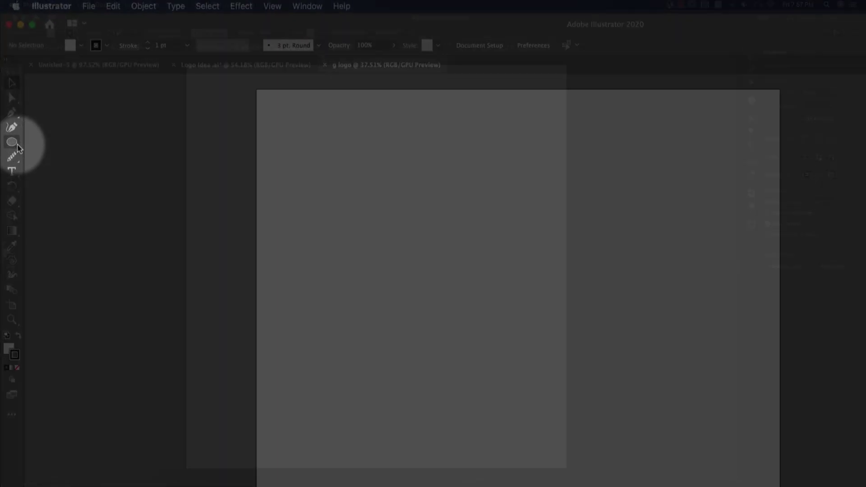
Step: Draw a 2000 × 2000 px square with the Rectangle tool
{"action": "left_click", "coordinate": [8, 103]}
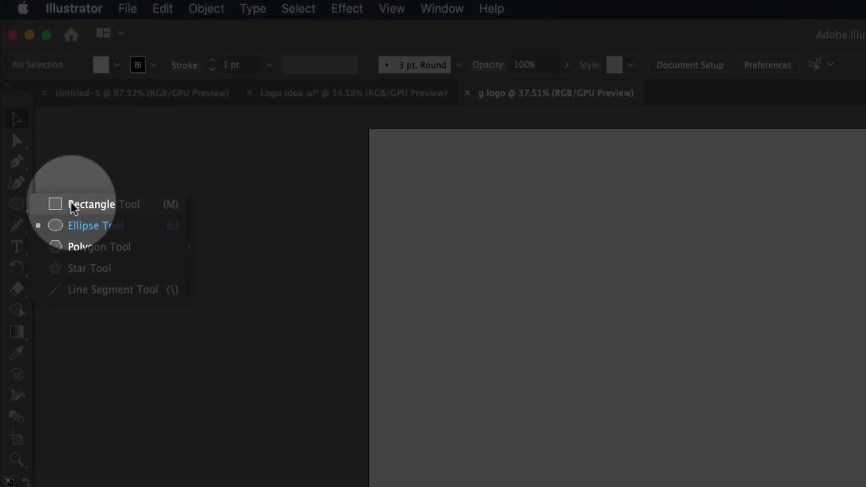
{"action": "left_click", "coordinate": [35, 101]}
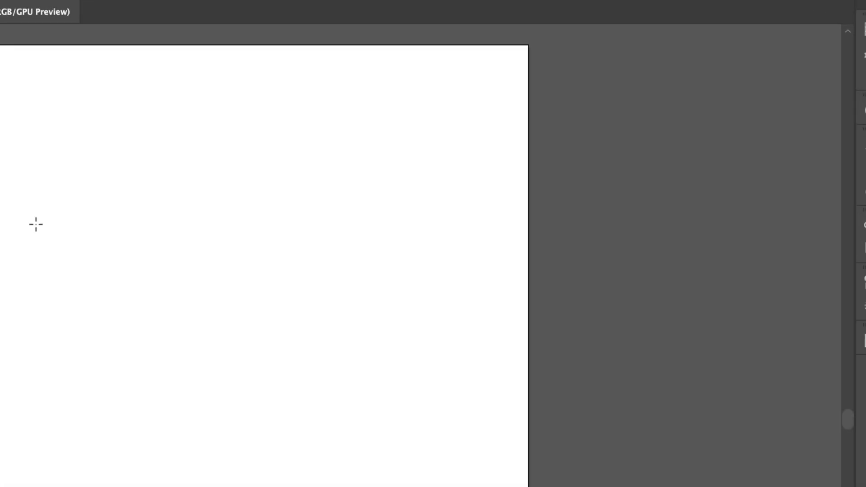
{"action": "left_click", "coordinate": [328, 411]}
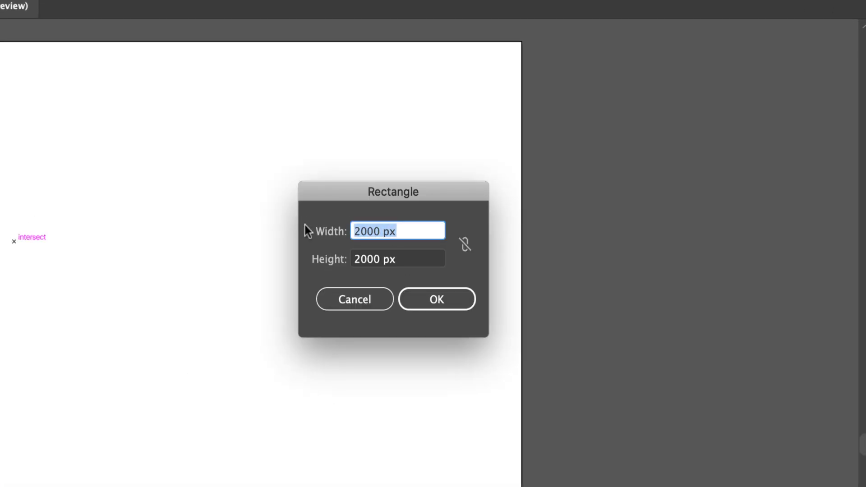
{"action": "left_click", "coordinate": [407, 255]}
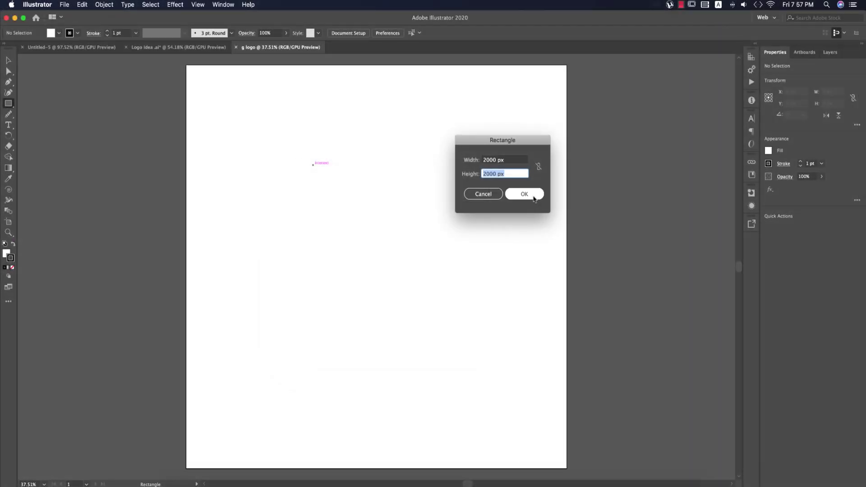
{"action": "left_click", "coordinate": [437, 299]}
Step: Give the square no stroke and a blue fill, aligned to the artboard's top and horizontal centre
{"action": "left_click", "coordinate": [58, 33]}
{"action": "left_click", "coordinate": [3, 50]}
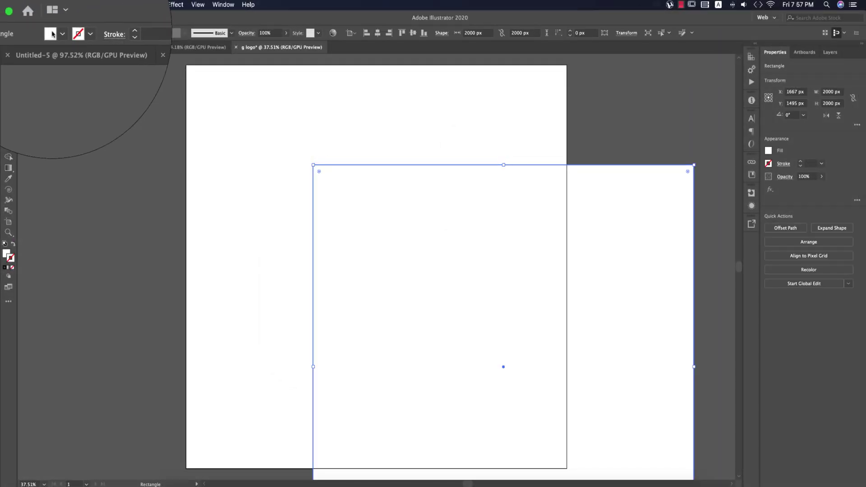
{"action": "left_click", "coordinate": [59, 35]}
{"action": "left_click", "coordinate": [53, 48]}
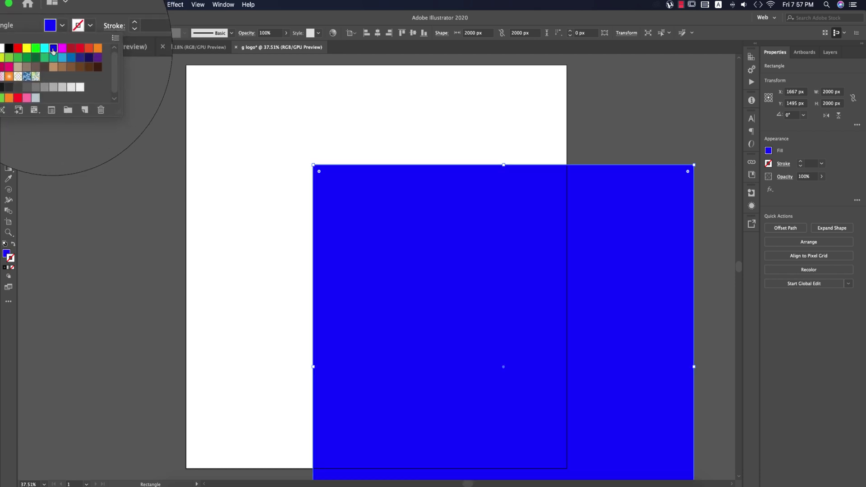
{"action": "left_click", "coordinate": [378, 34]}
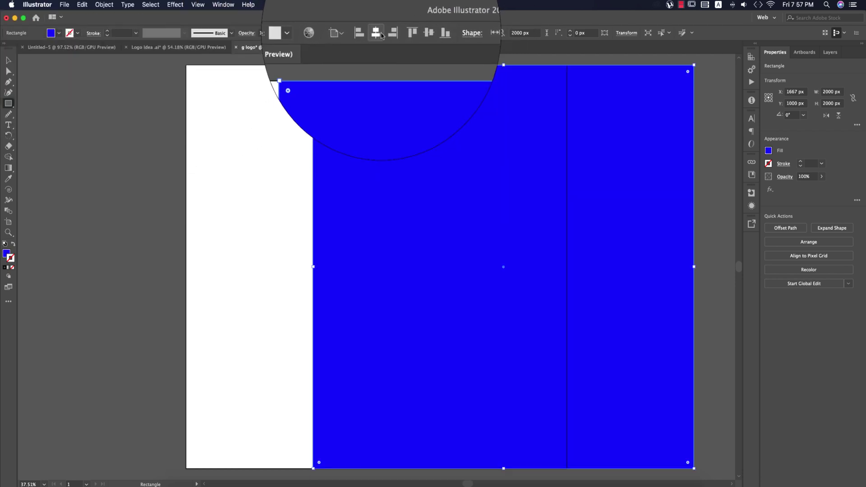
{"action": "left_click", "coordinate": [377, 34]}
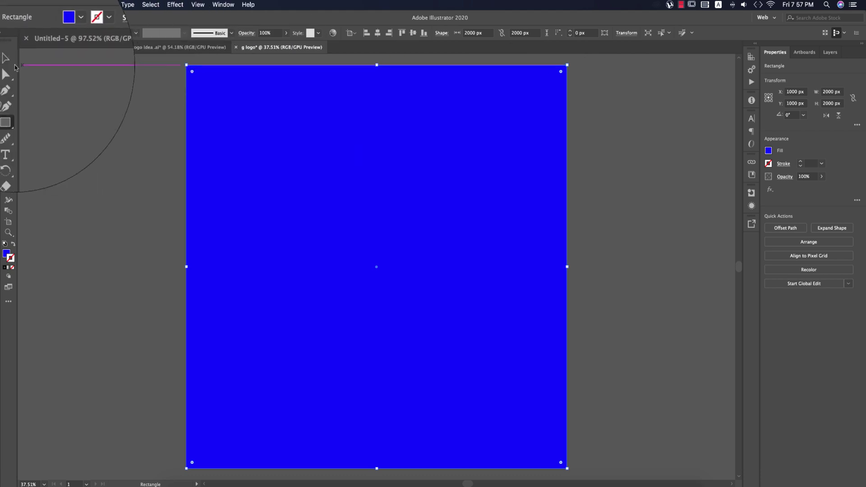
{"action": "left_click", "coordinate": [8, 61]}
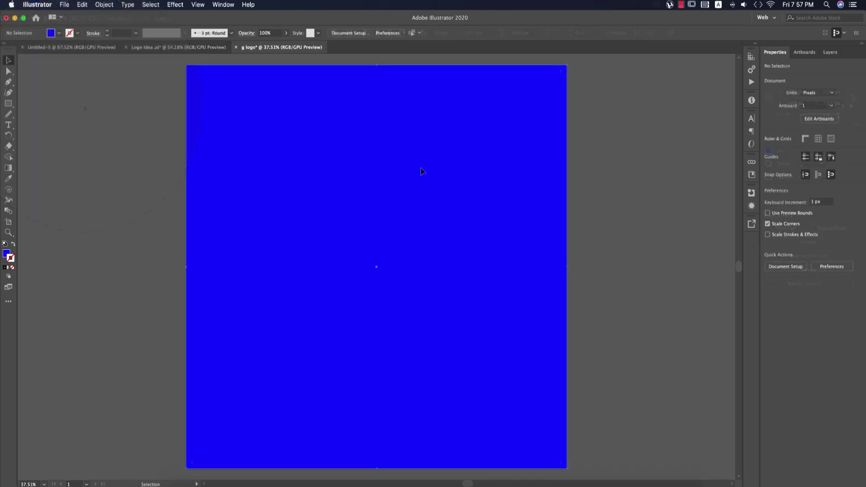
Step: Switch to the Painting workspace and set the Color panel to HSB
{"action": "left_click", "coordinate": [765, 17]}
{"action": "left_click", "coordinate": [777, 75]}
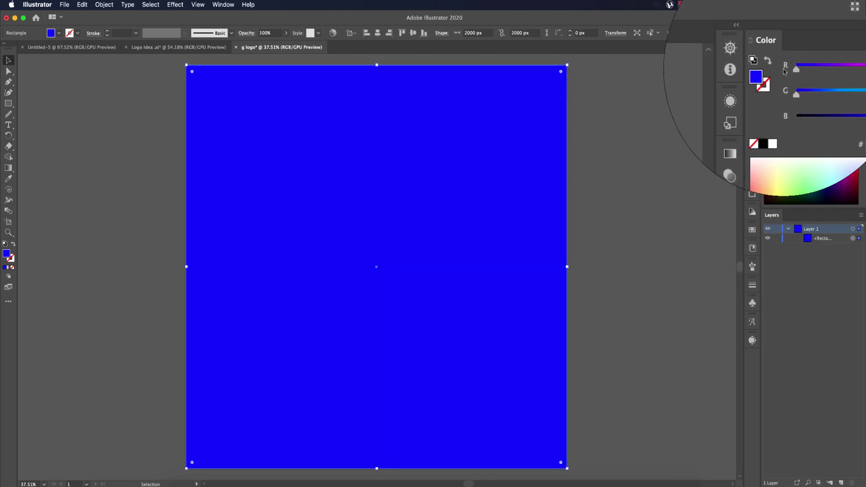
{"action": "left_click", "coordinate": [861, 53]}
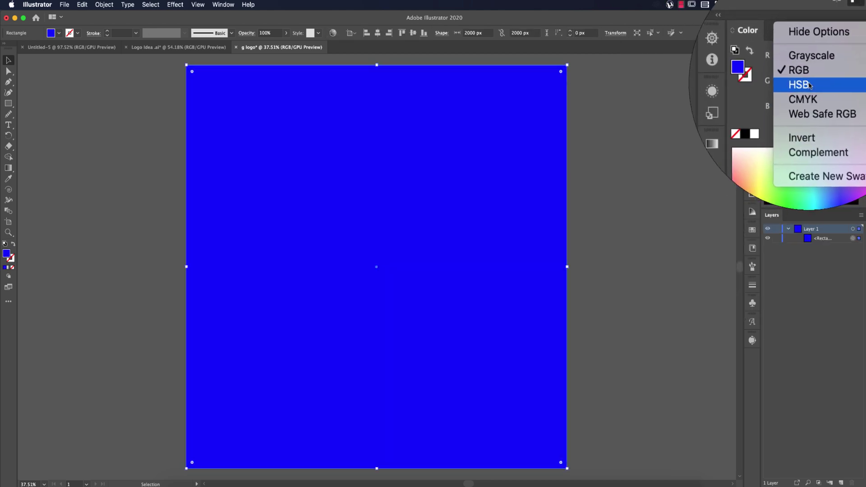
{"action": "left_click", "coordinate": [806, 88]}
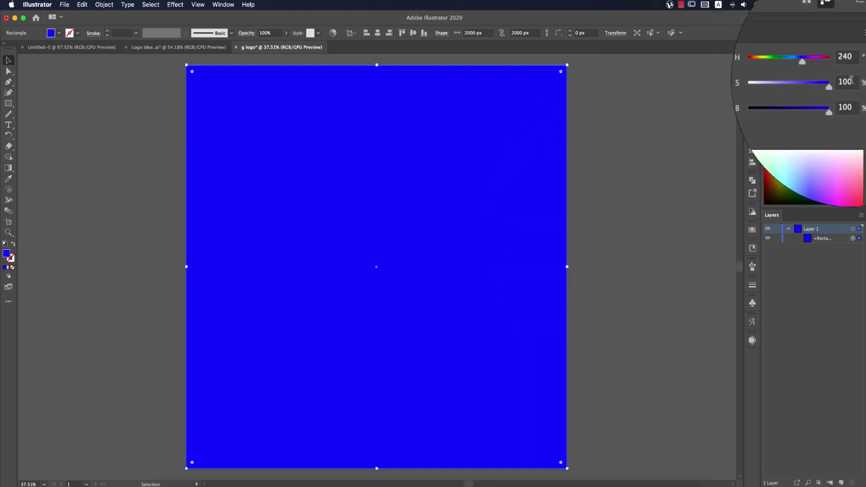
Step: Set the square's saturation to 60 and lower its brightness to about 90
{"action": "left_click", "coordinate": [851, 81]}
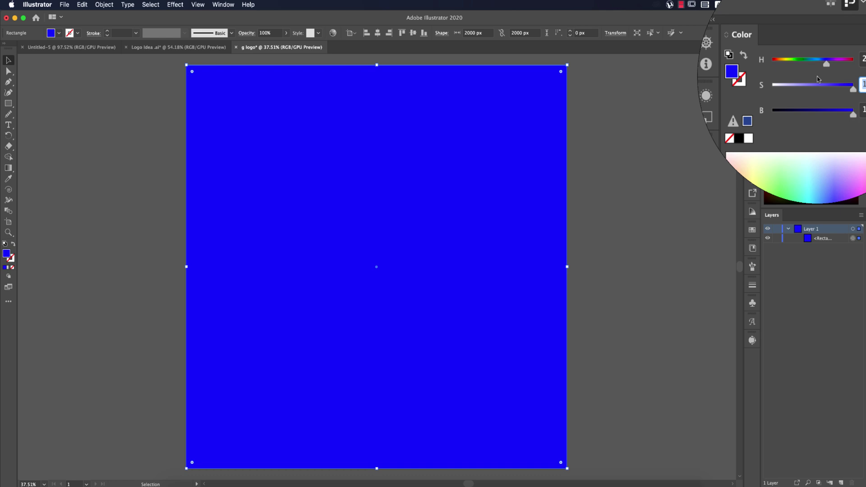
{"action": "type", "text": "60"}
{"action": "key", "text": "Return"}
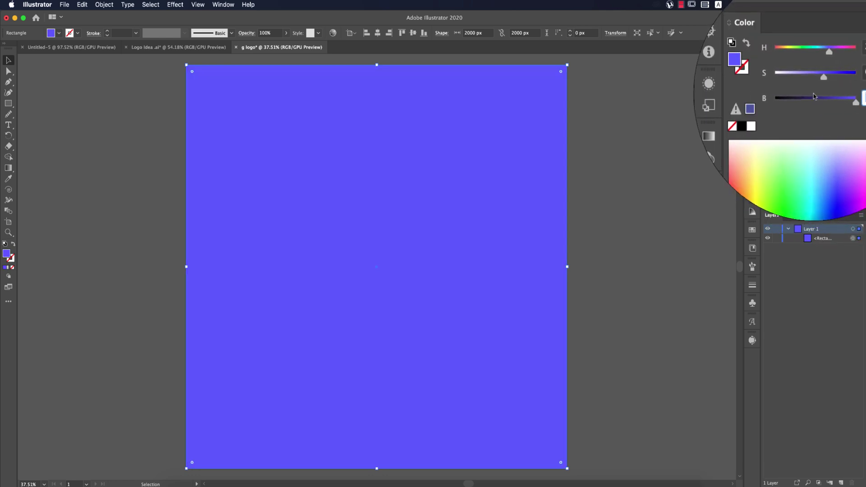
{"action": "type", "text": "98"}
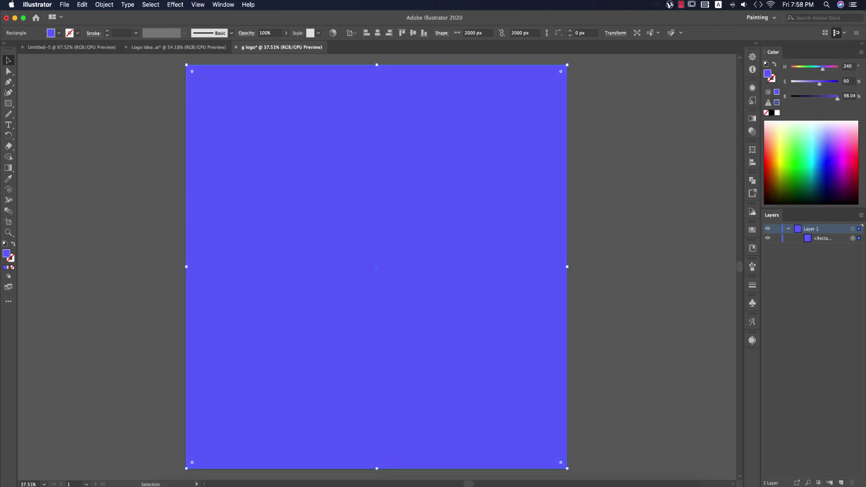
{"action": "left_click_drag", "start_coordinate": [837, 97], "coordinate": [822, 83]}
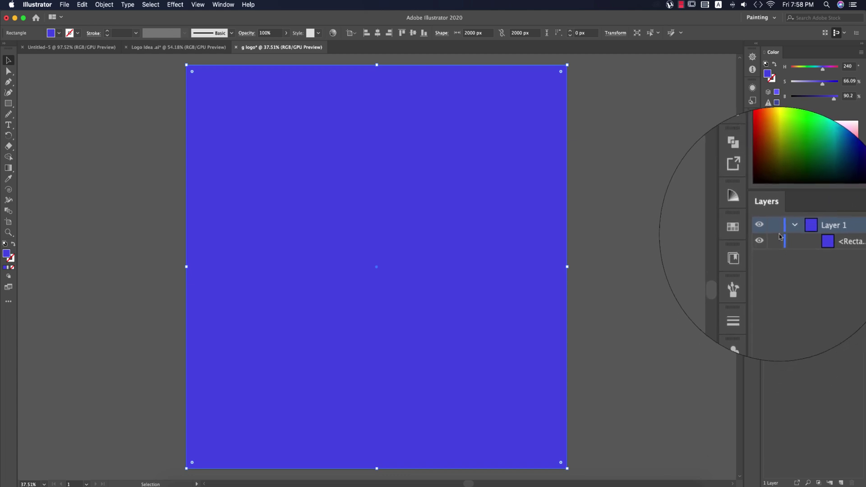
Step: Add a new layer above the background and check the Logo Idea reference
{"action": "key", "text": "super+shift+a"}
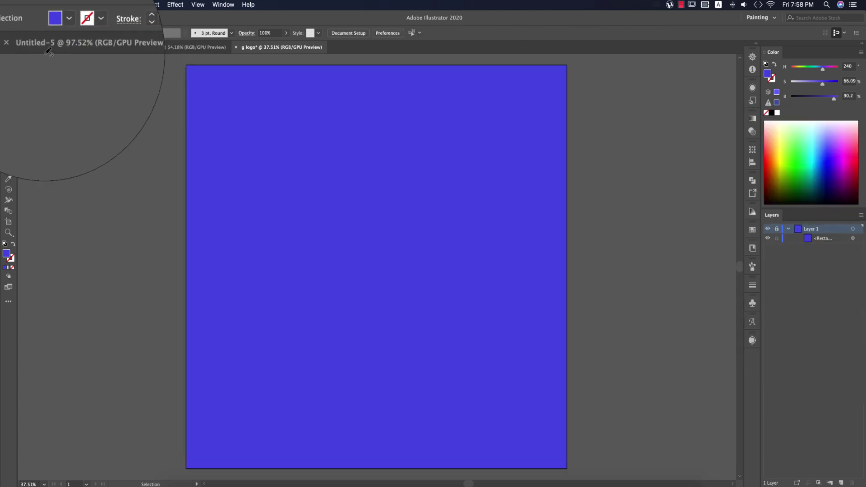
{"action": "left_click", "coordinate": [841, 482]}
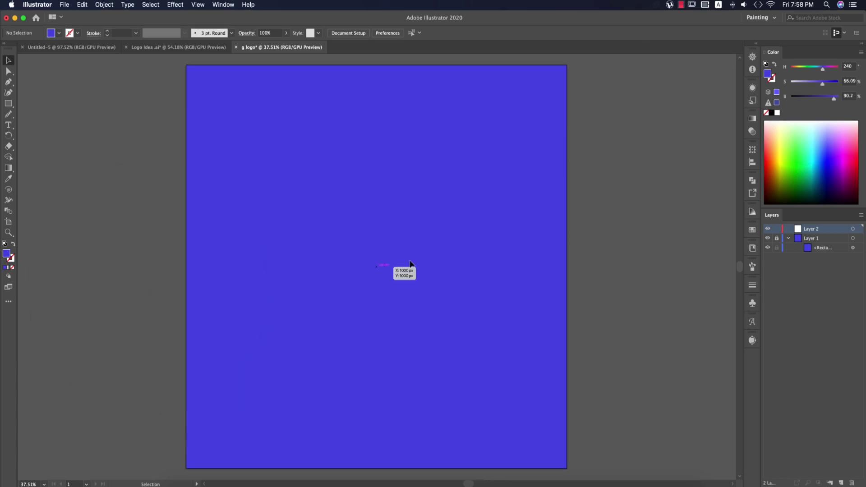
{"action": "left_click", "coordinate": [178, 47]}
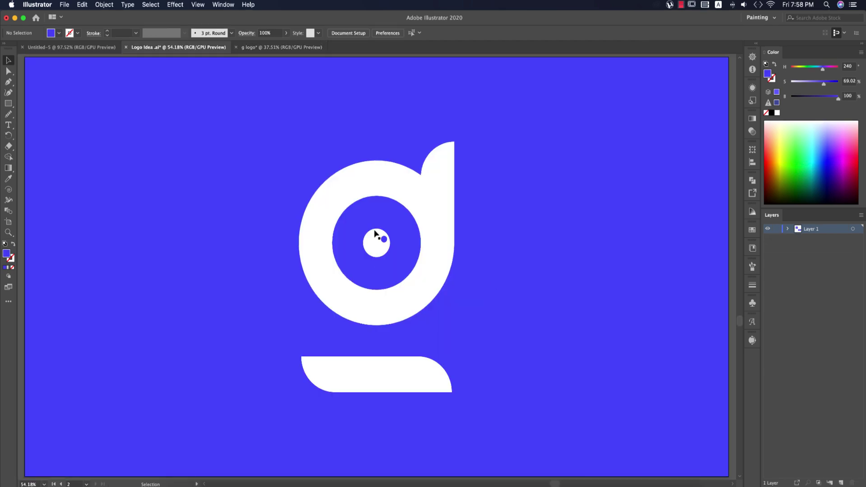
{"action": "left_click", "coordinate": [295, 49]}
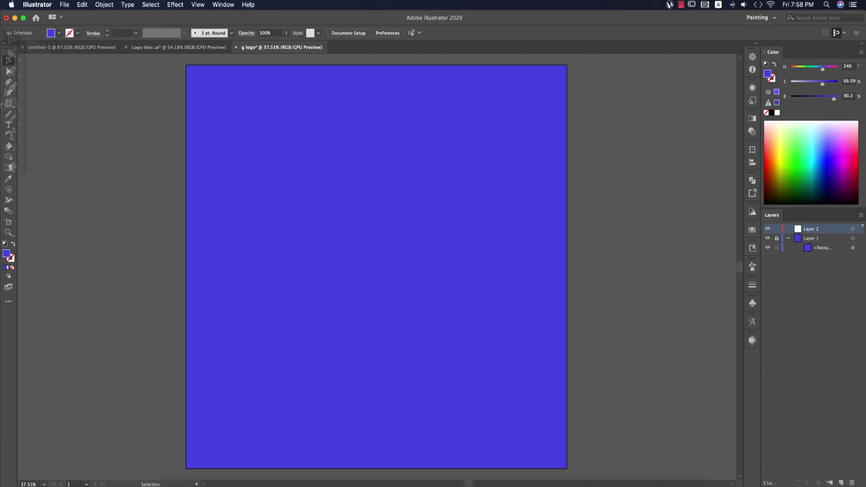
Step: Draw a circle near the artboard centre and give it a white outline
{"action": "left_click", "coordinate": [9, 103]}
{"action": "left_click", "coordinate": [40, 117]}
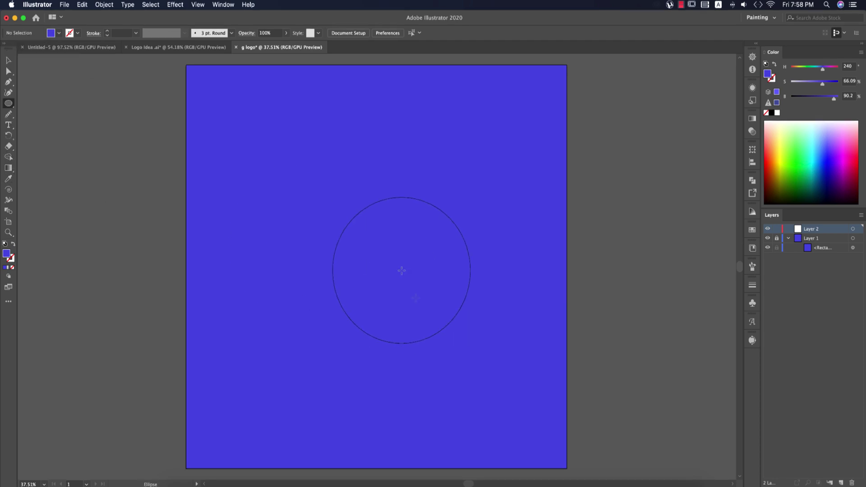
{"action": "left_click_drag", "start_coordinate": [369, 225], "coordinate": [406, 291]}
{"action": "left_click", "coordinate": [58, 33]}
{"action": "left_click", "coordinate": [78, 33]}
{"action": "left_click", "coordinate": [71, 69]}
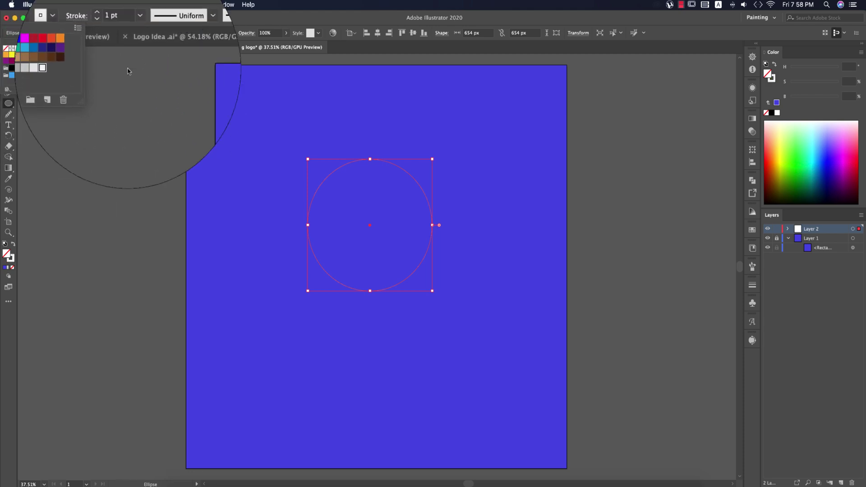
Step: Set the circle's stroke to 100 pt, keeping it aligned to the centre of the path
{"action": "left_click", "coordinate": [135, 33]}
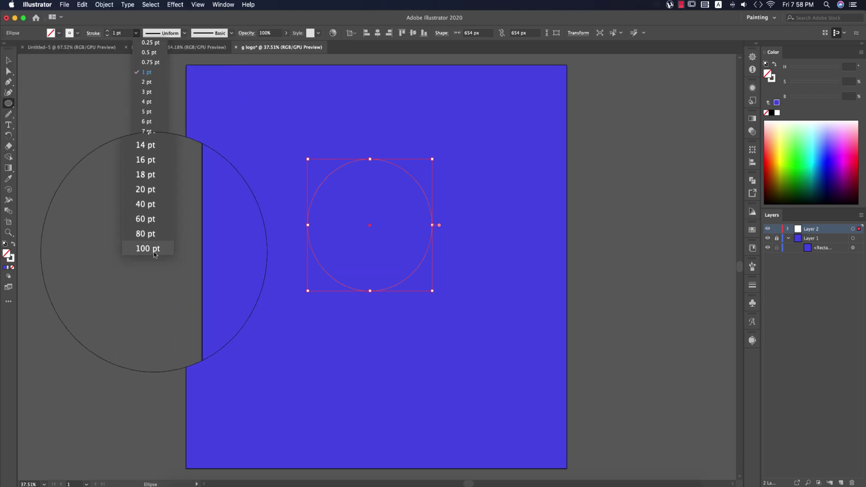
{"action": "left_click", "coordinate": [147, 251]}
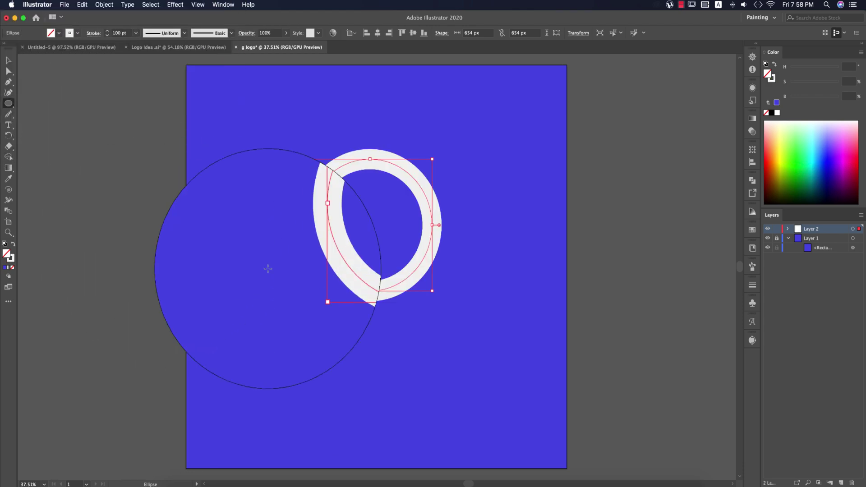
{"action": "left_click", "coordinate": [92, 33]}
{"action": "left_click", "coordinate": [44, 80]}
{"action": "left_click", "coordinate": [35, 80]}
{"action": "left_click", "coordinate": [44, 80]}
{"action": "left_click", "coordinate": [35, 80]}
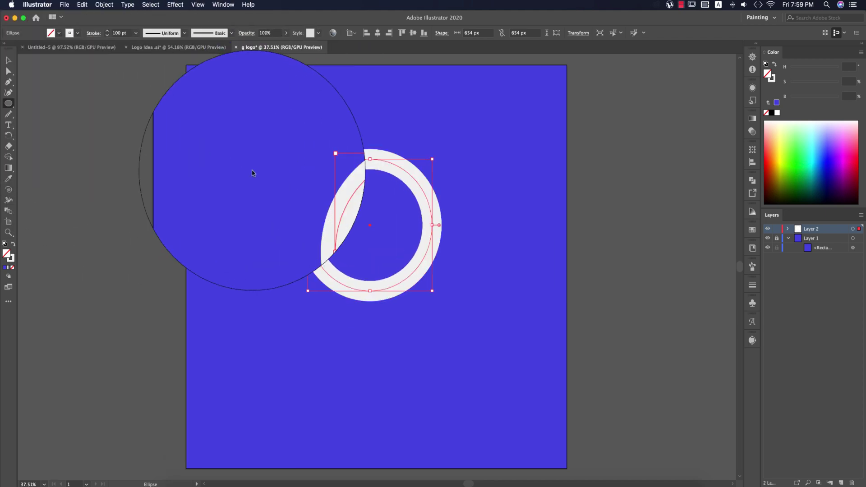
Step: Scale the ring down to 536 px across
{"action": "left_click_drag", "start_coordinate": [432, 159], "coordinate": [430, 175]}
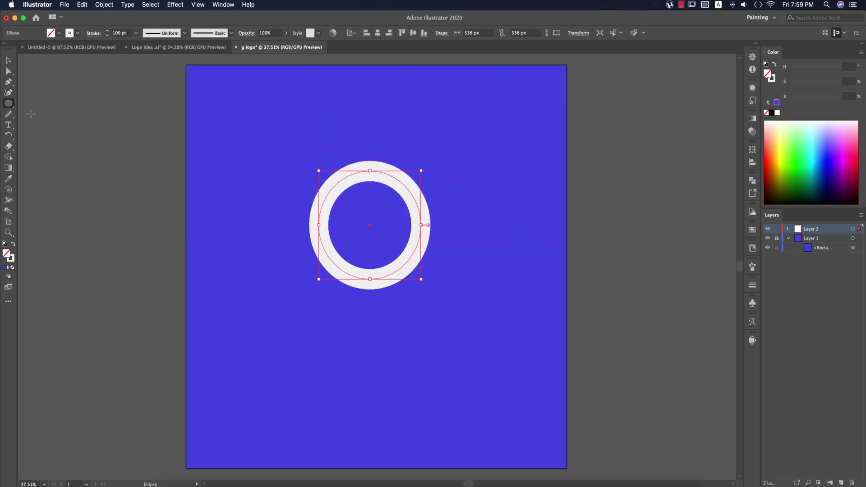
{"action": "left_click", "coordinate": [9, 61]}
{"action": "left_click", "coordinate": [297, 256]}
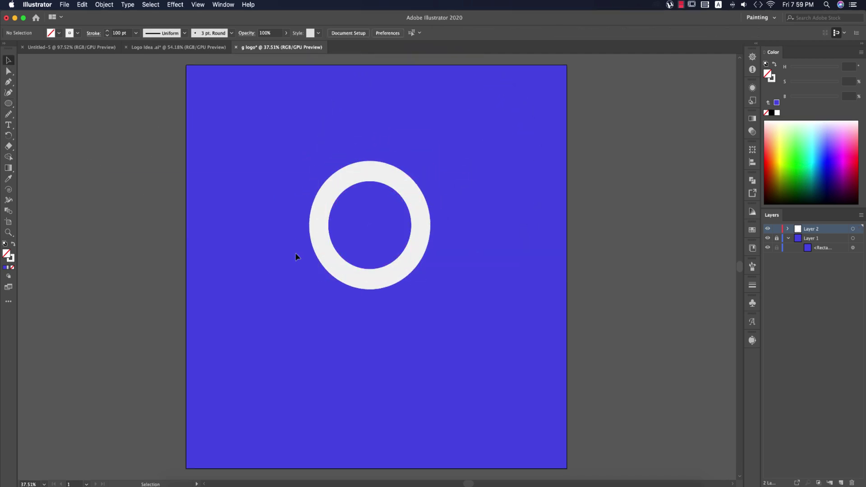
{"action": "left_click", "coordinate": [412, 256]}
Step: In Outline view, draw a vertical Pen line up from the ring's right anchor
{"action": "key", "text": "p"}
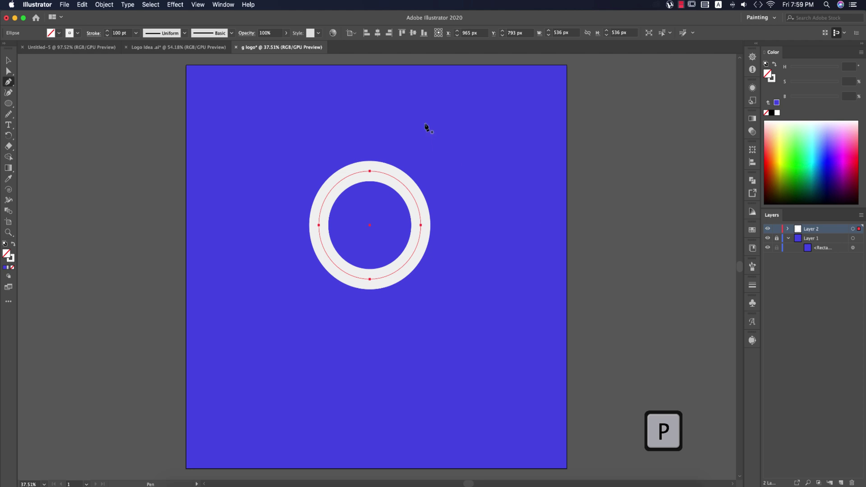
{"action": "key", "text": "v"}
{"action": "left_click", "coordinate": [504, 177]}
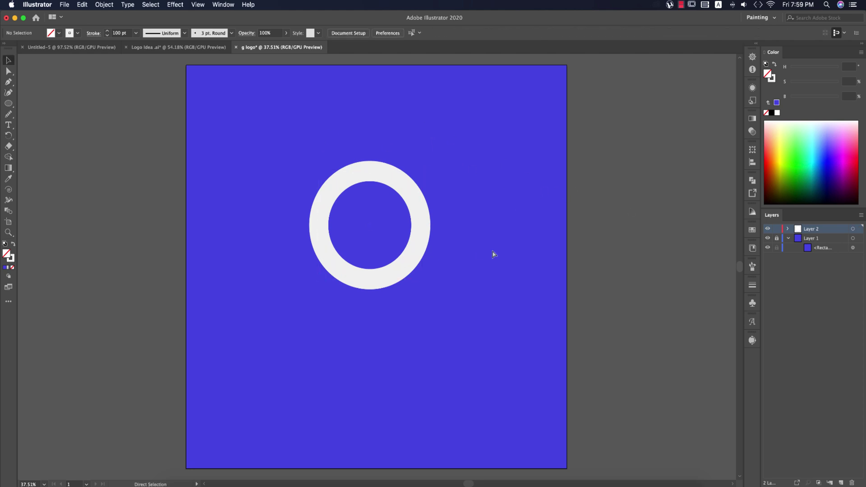
{"action": "key", "text": "super+y"}
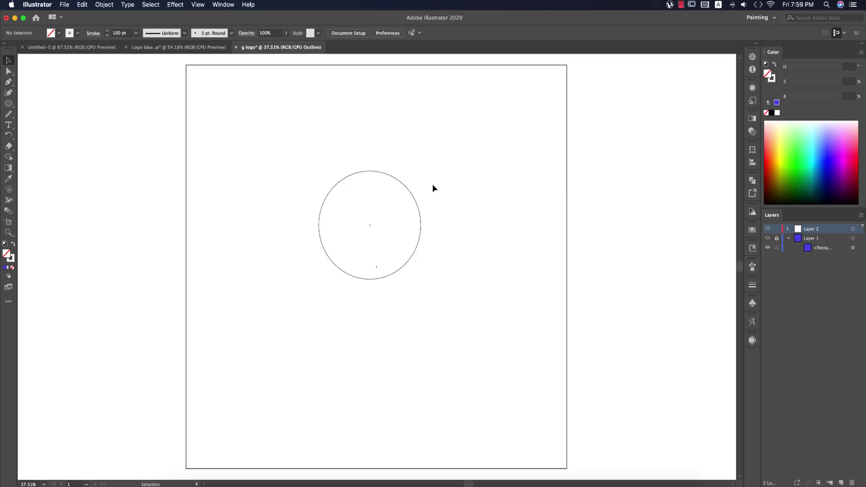
{"action": "key", "text": "p"}
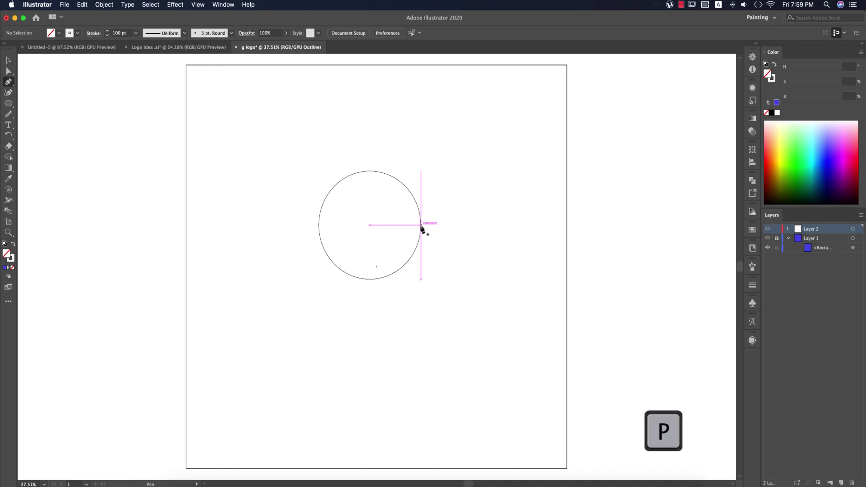
{"action": "left_click", "coordinate": [420, 225]}
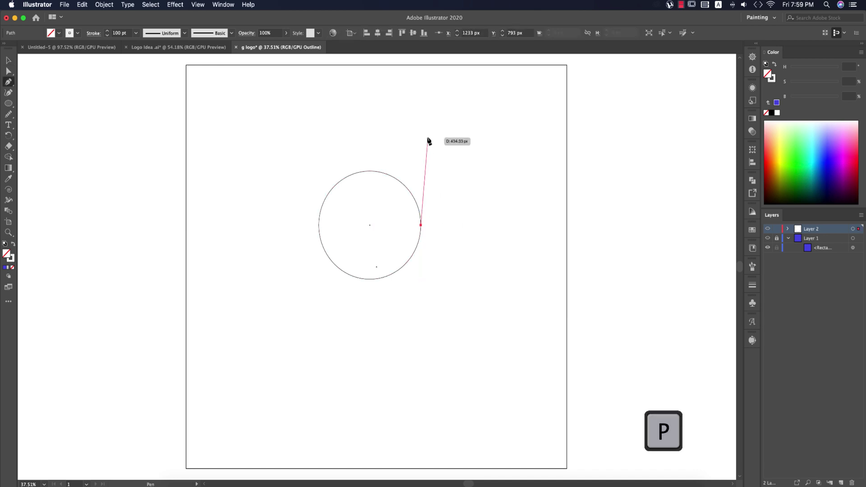
{"action": "key", "text": "shift"}
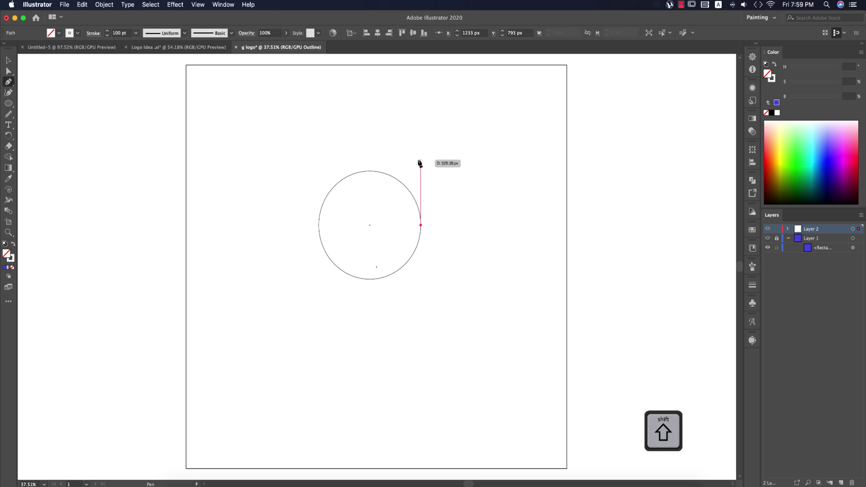
{"action": "left_click", "coordinate": [421, 160], "text": "shift"}
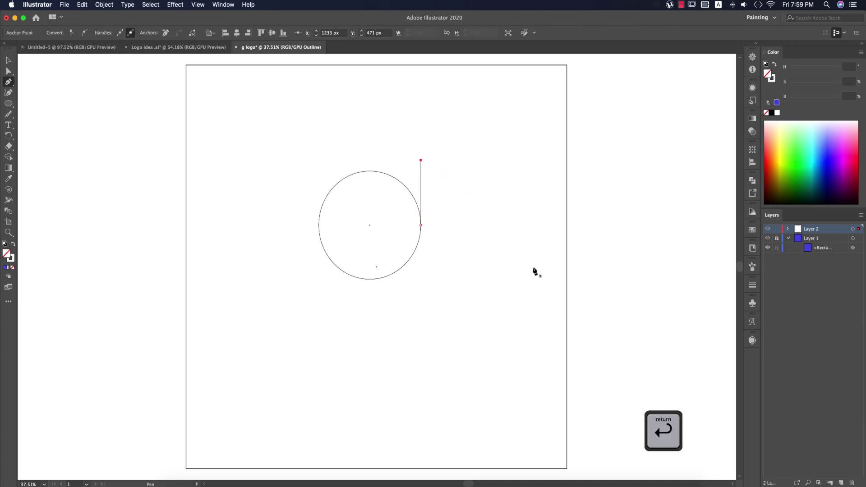
Step: Return to Preview and place a copy of the stem below the ring
{"action": "key", "text": "ctrl+y"}
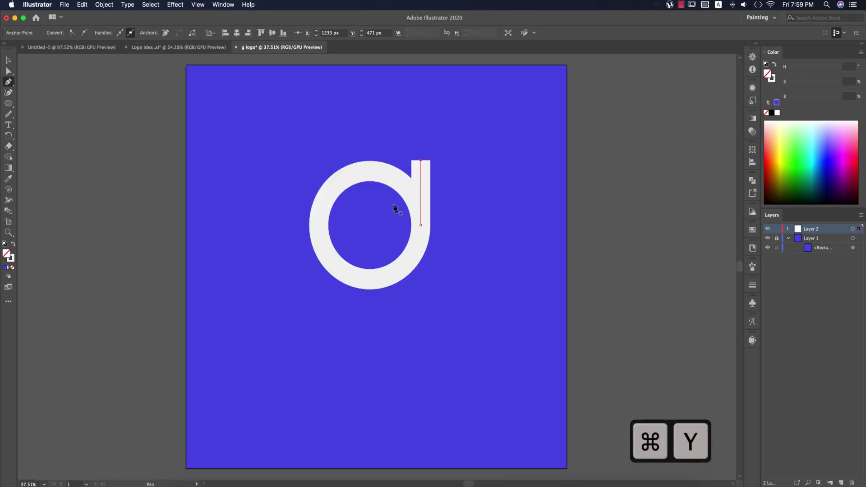
{"action": "left_click", "coordinate": [8, 60]}
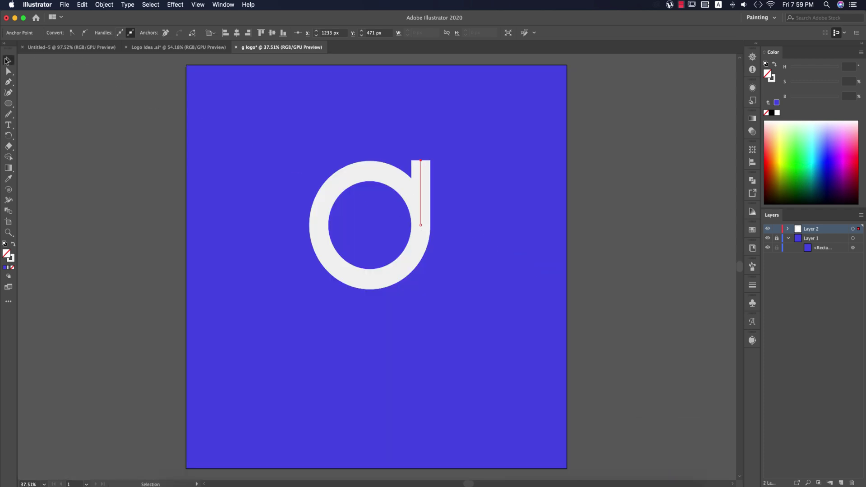
{"action": "left_click", "coordinate": [647, 300]}
{"action": "left_click_drag", "start_coordinate": [421, 172], "coordinate": [382, 321]}
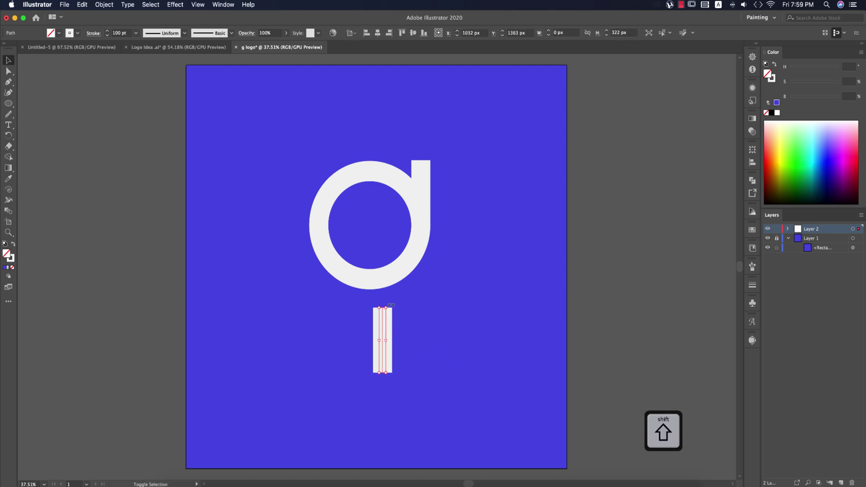
Step: Rotate the stem copy to horizontal, move it beneath the ring and lengthen it leftward
{"action": "left_click_drag", "start_coordinate": [414, 350], "coordinate": [413, 352]}
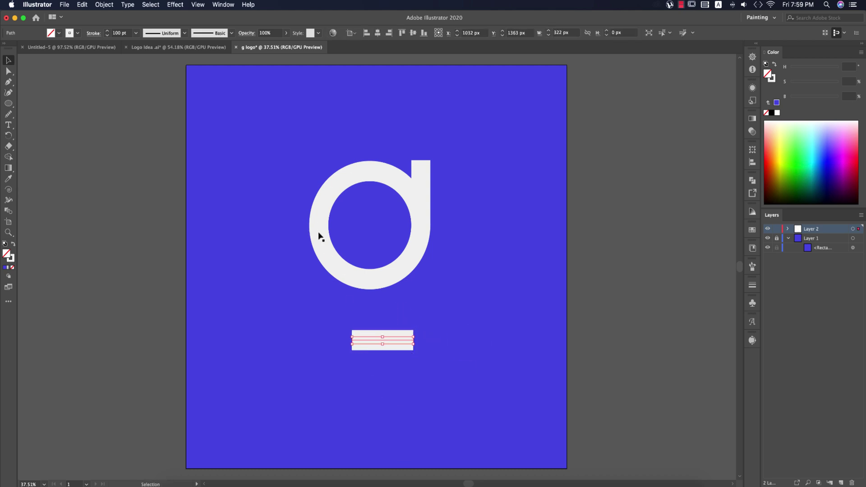
{"action": "key", "text": "super+y"}
{"action": "left_click", "coordinate": [319, 218], "text": "shift"}
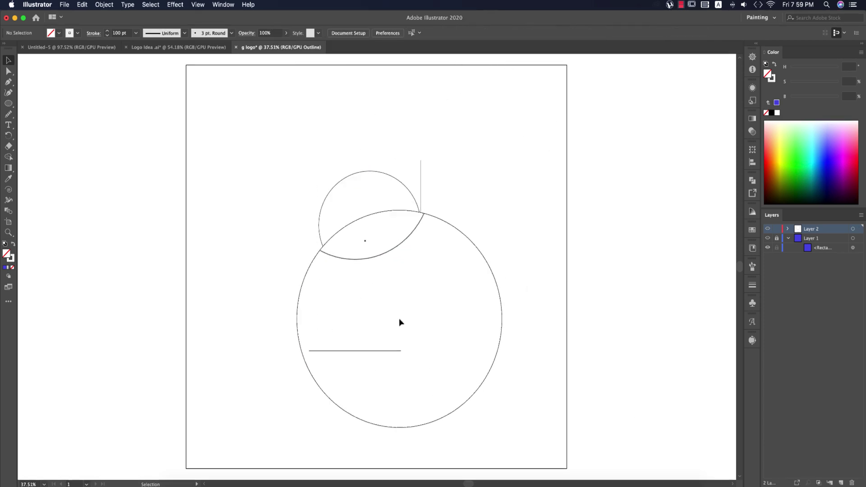
{"action": "left_click_drag", "start_coordinate": [372, 351], "coordinate": [382, 341]}
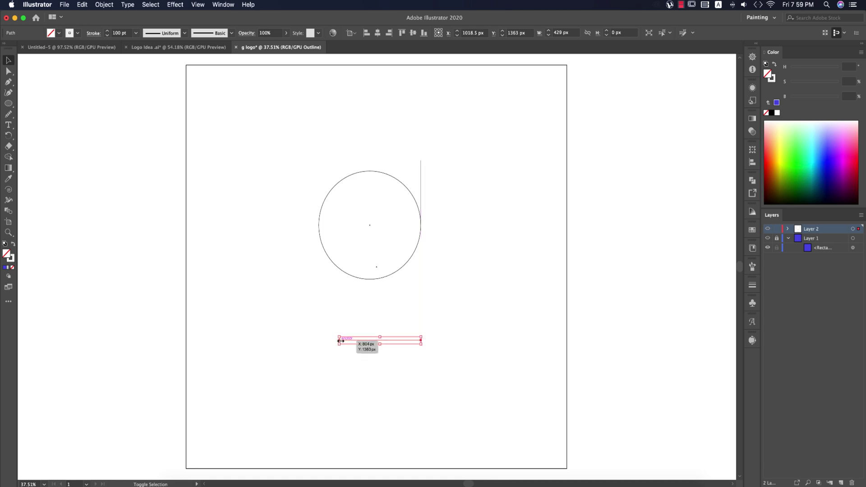
{"action": "left_click_drag", "start_coordinate": [340, 340], "coordinate": [318, 339]}
Step: Nudge the tail bar up closer to the ring and return to Preview
{"action": "left_click", "coordinate": [431, 381]}
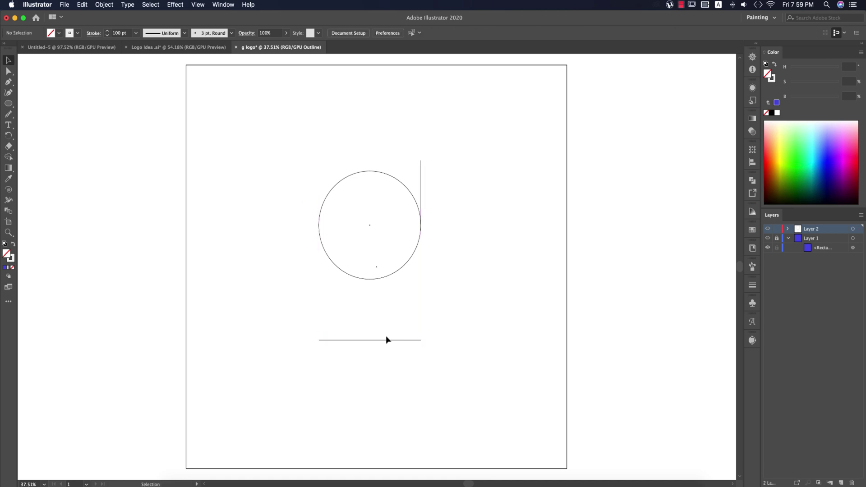
{"action": "left_click_drag", "start_coordinate": [385, 324], "coordinate": [385, 320]}
{"action": "left_click", "coordinate": [291, 218]}
{"action": "left_click_drag", "start_coordinate": [455, 348], "coordinate": [454, 348]}
{"action": "key", "text": "super+y"}
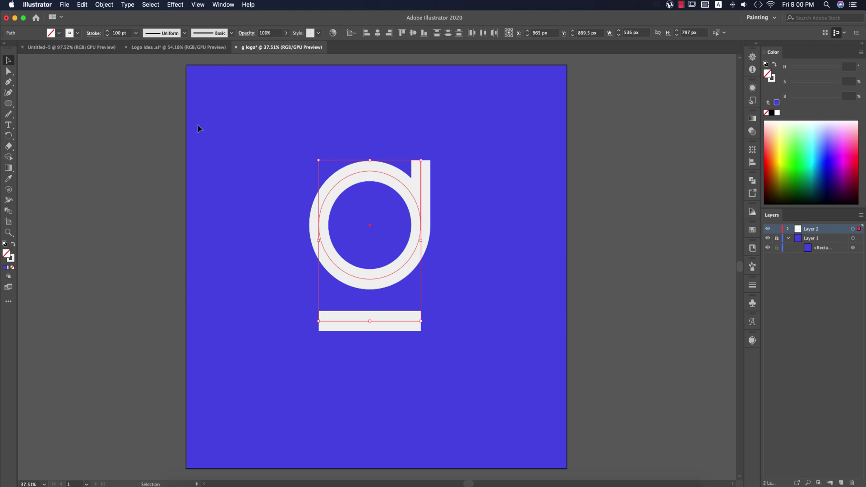
{"action": "left_click", "coordinate": [485, 243]}
{"action": "left_click", "coordinate": [8, 103]}
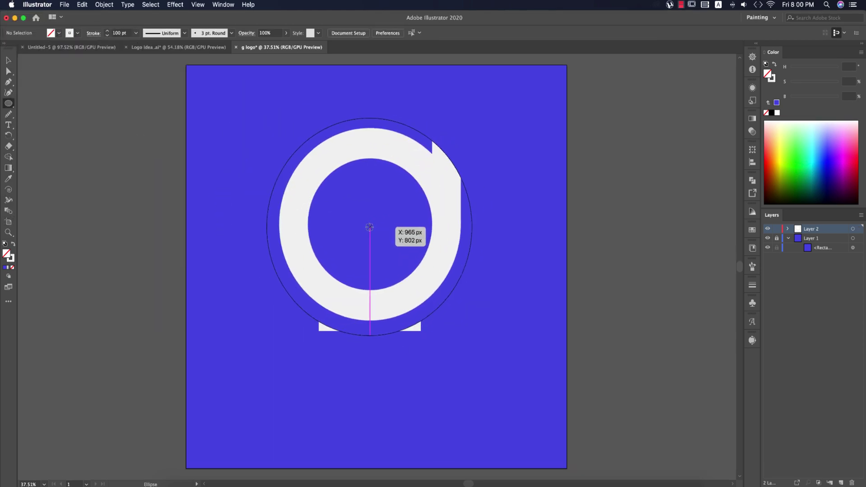
Step: Draw a white-filled, strokeless dot at the ring's centre, enlarged to about 88 px
{"action": "left_click_drag", "start_coordinate": [369, 227], "coordinate": [373, 233]}
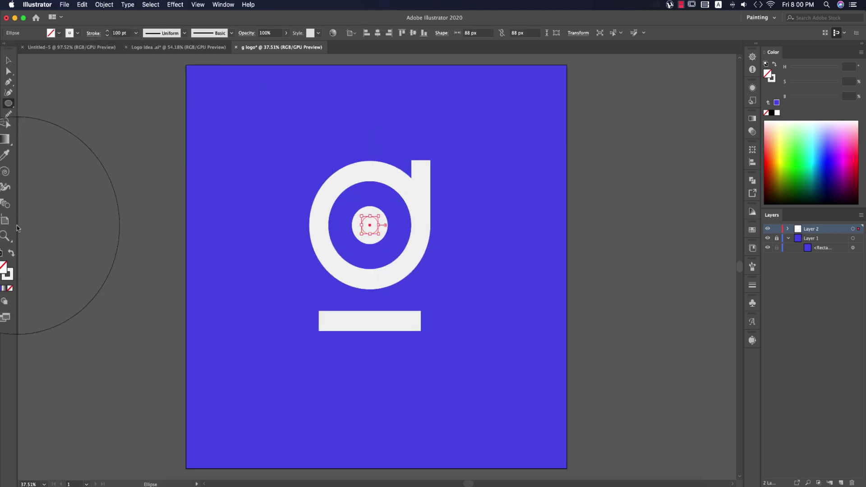
{"action": "left_click", "coordinate": [12, 250]}
{"action": "left_click", "coordinate": [8, 60]}
{"action": "left_click", "coordinate": [624, 300]}
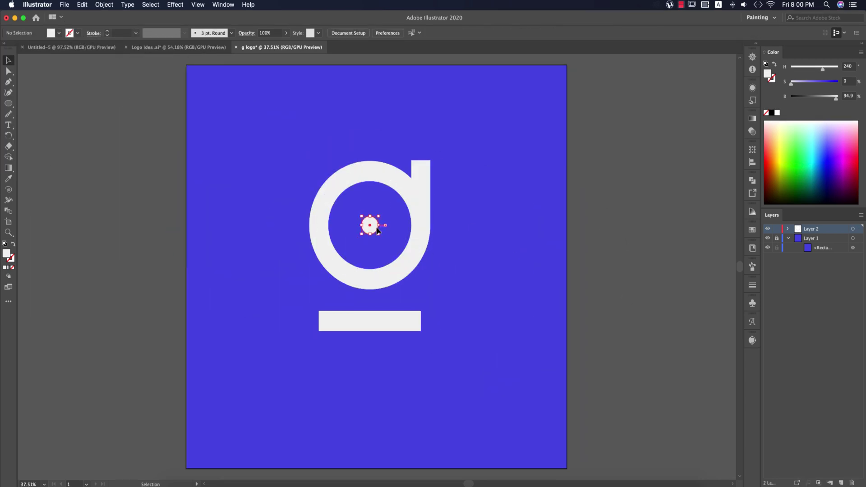
{"action": "left_click_drag", "start_coordinate": [381, 237], "coordinate": [382, 239]}
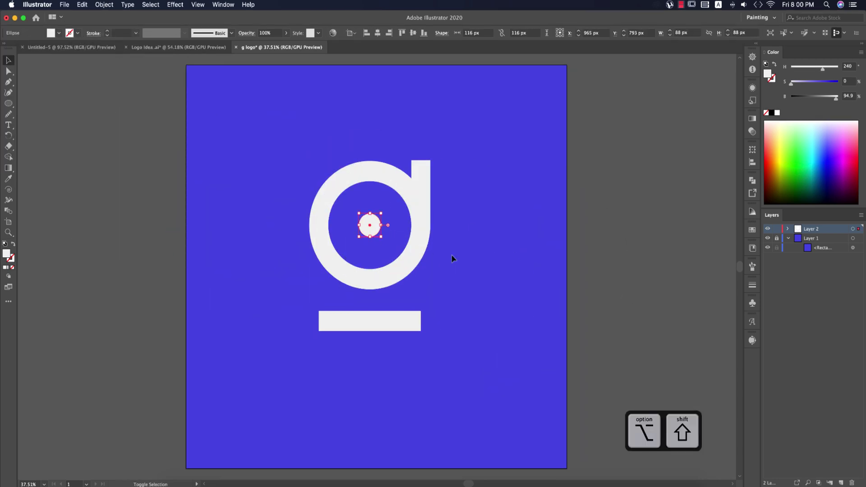
{"action": "left_click", "coordinate": [431, 192]}
{"action": "left_click_drag", "start_coordinate": [408, 208], "coordinate": [424, 385]}
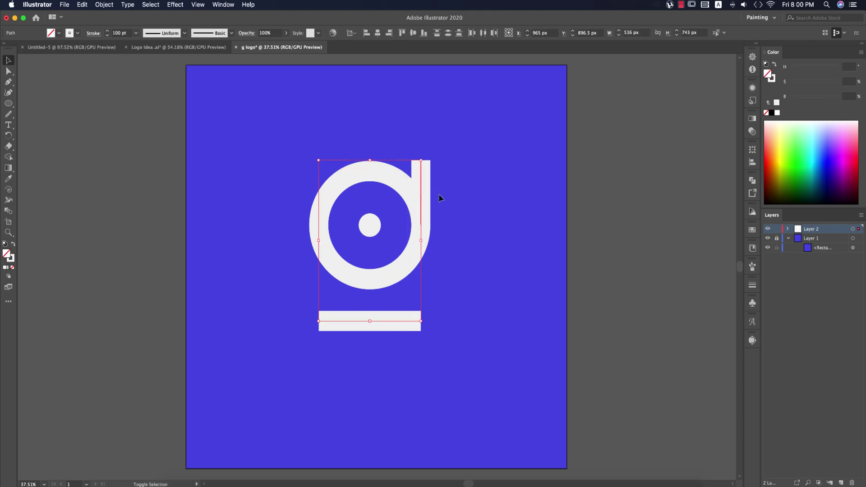
Step: Select all logo paths and expand the ring, stem and tail strokes with Object > Expand
{"action": "left_click", "coordinate": [411, 191], "text": "shift"}
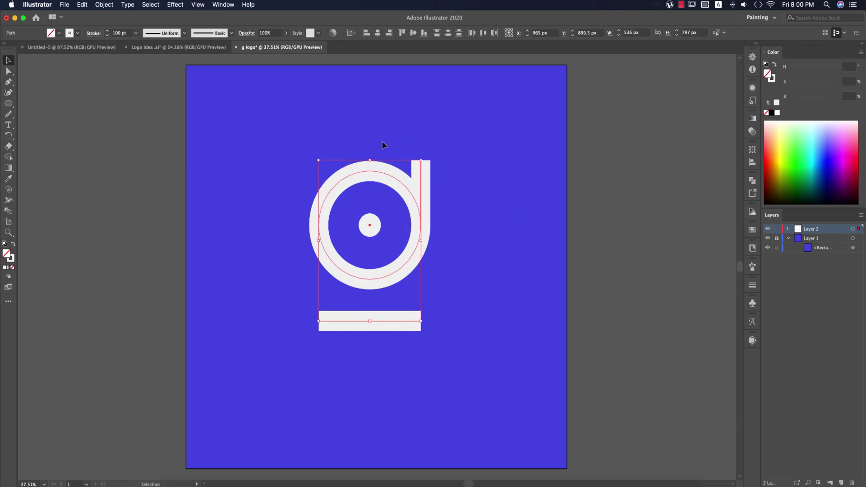
{"action": "left_click", "coordinate": [394, 109]}
{"action": "key", "text": "super+a"}
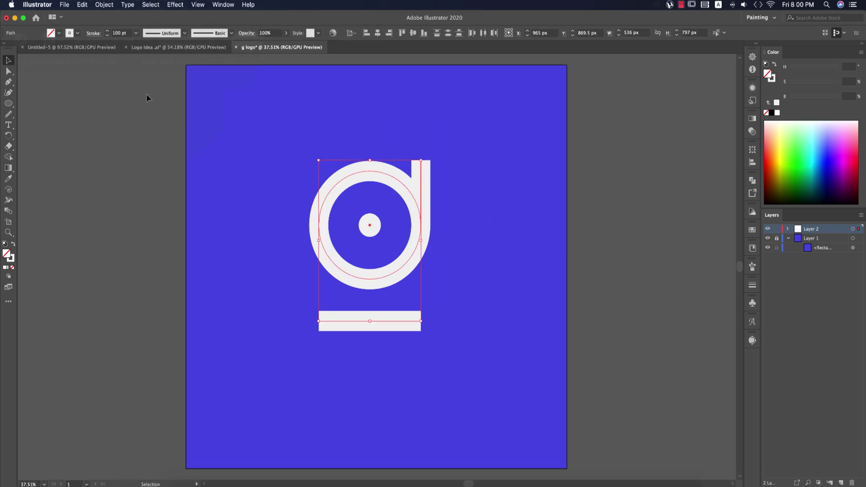
{"action": "left_click", "coordinate": [104, 5]}
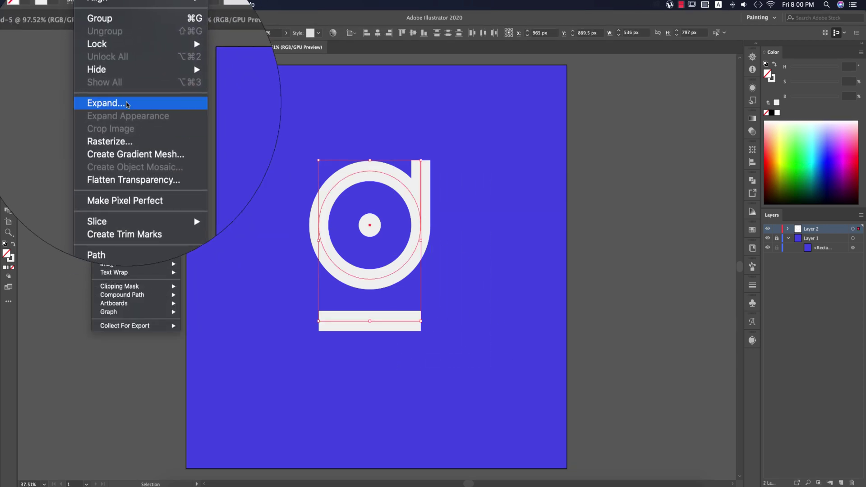
{"action": "left_click", "coordinate": [106, 104]}
{"action": "left_click", "coordinate": [605, 224]}
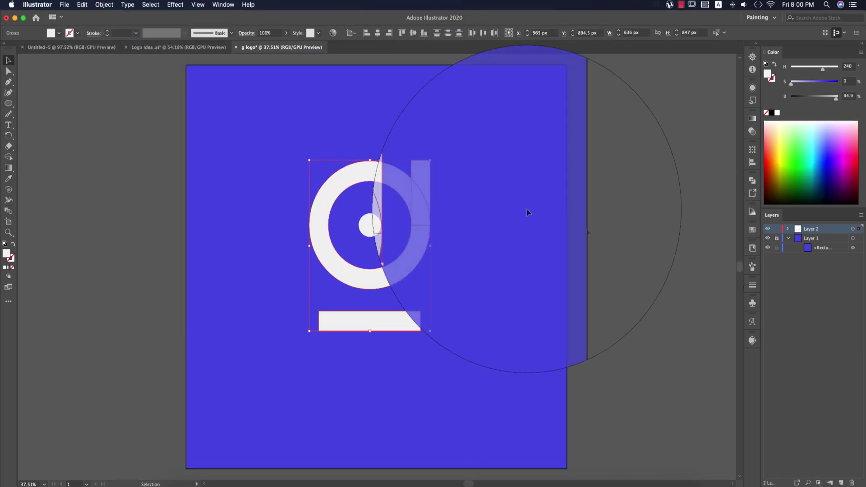
{"action": "left_click", "coordinate": [610, 240]}
Step: Apply a 10 px Round Corners effect to the stem, then drag its top corner round
{"action": "left_click", "coordinate": [411, 174]}
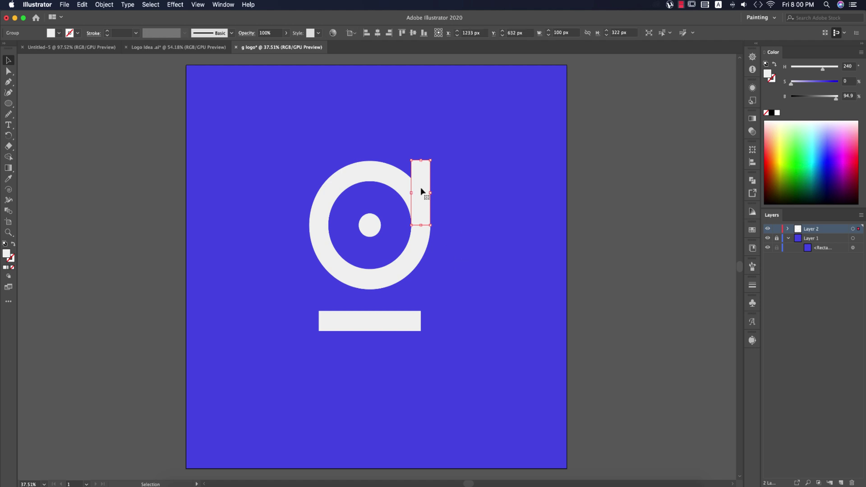
{"action": "key", "text": "a"}
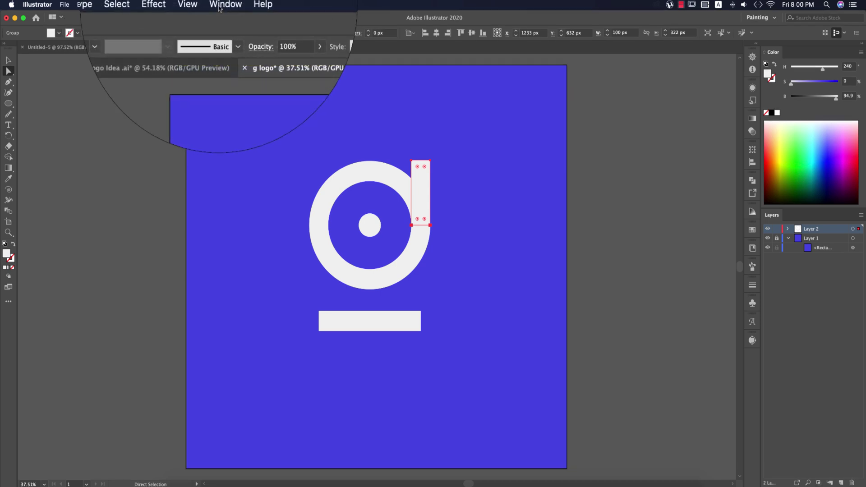
{"action": "left_click", "coordinate": [198, 4]}
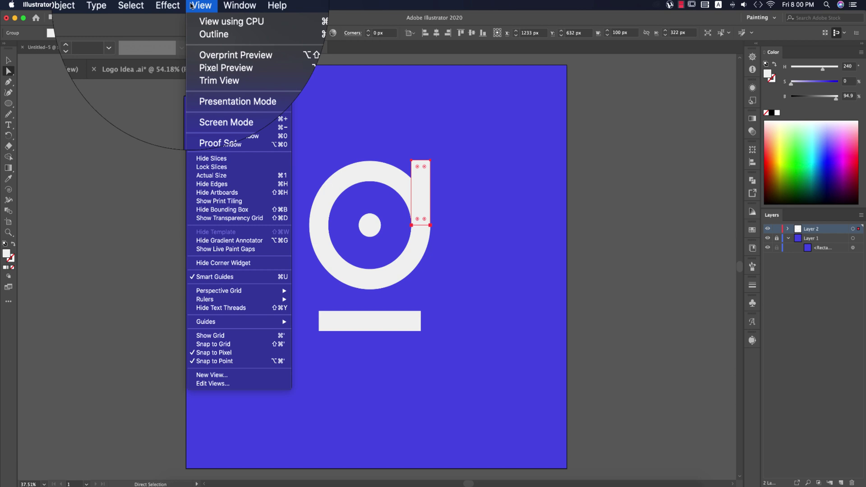
{"action": "mouse_move", "coordinate": [168, 5]}
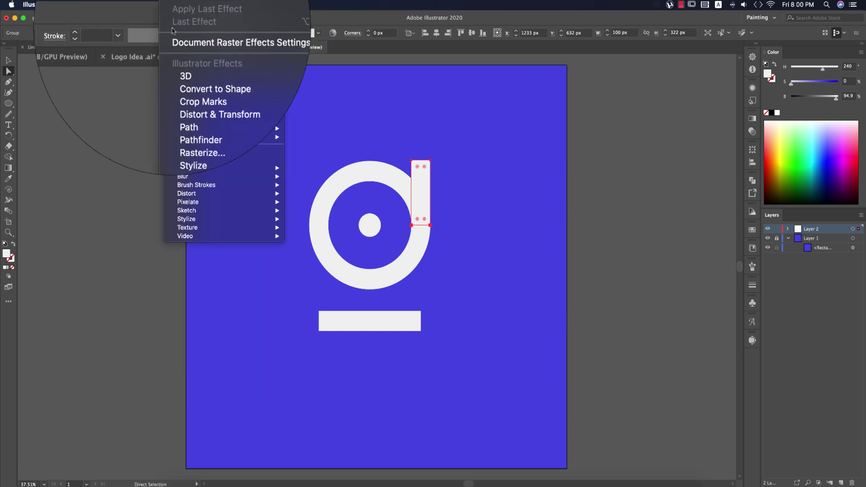
{"action": "mouse_move", "coordinate": [189, 120]}
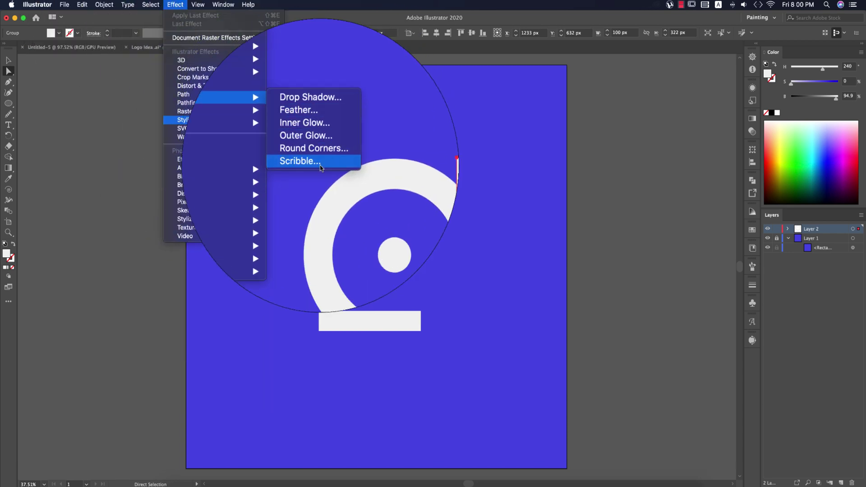
{"action": "left_click", "coordinate": [567, 157]}
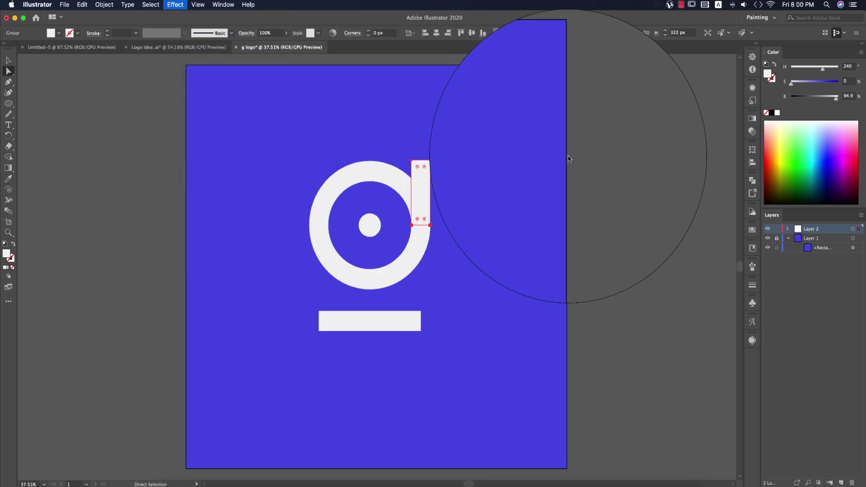
{"action": "left_click", "coordinate": [491, 205]}
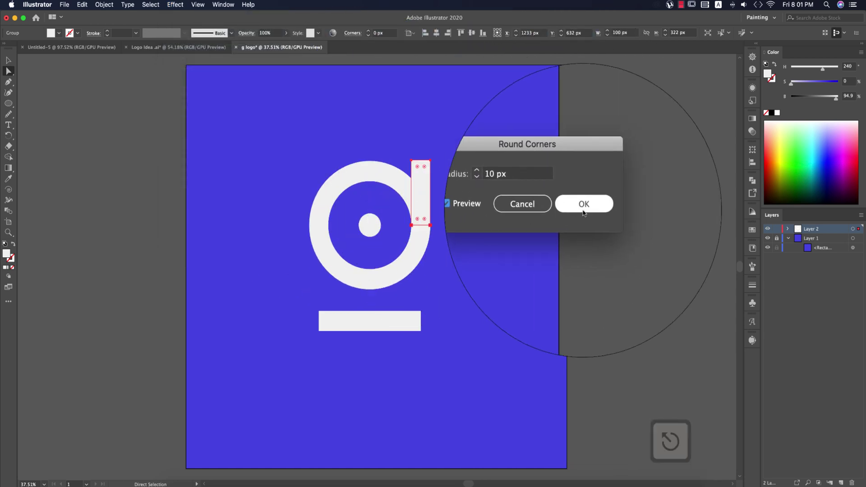
{"action": "left_click", "coordinate": [583, 203]}
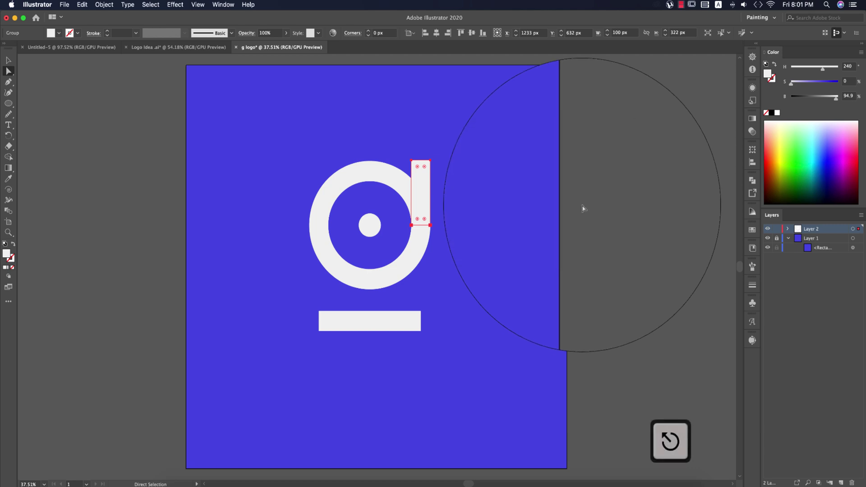
{"action": "left_click", "coordinate": [424, 178]}
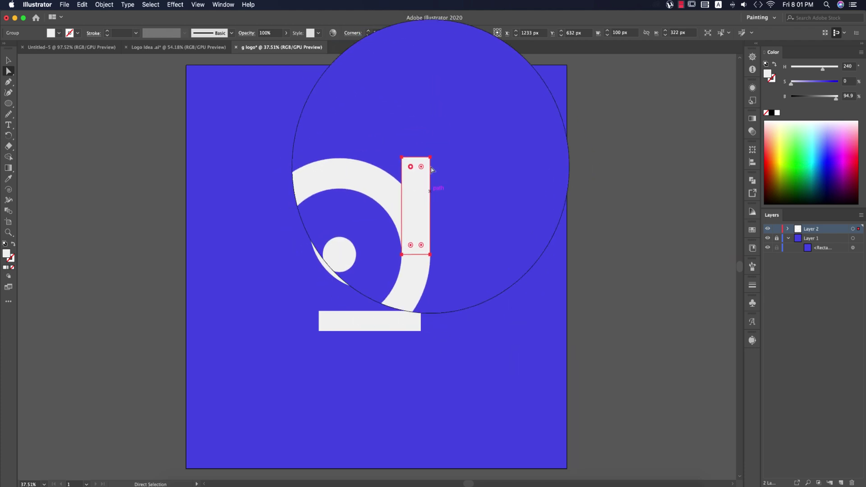
{"action": "left_click_drag", "start_coordinate": [418, 159], "coordinate": [463, 128]}
Step: Round two opposite corners of the bottom tail bar to 100 px
{"action": "left_click", "coordinate": [415, 324]}
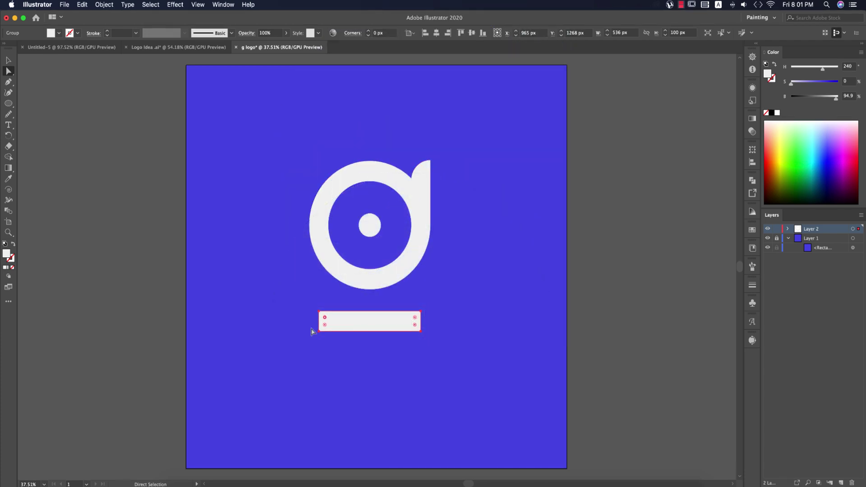
{"action": "key", "text": "shift"}
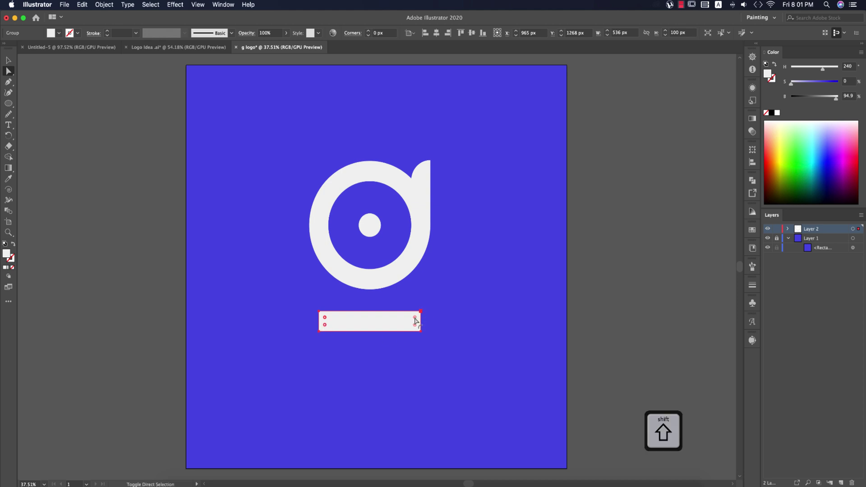
{"action": "left_click_drag", "start_coordinate": [415, 321], "coordinate": [390, 370]}
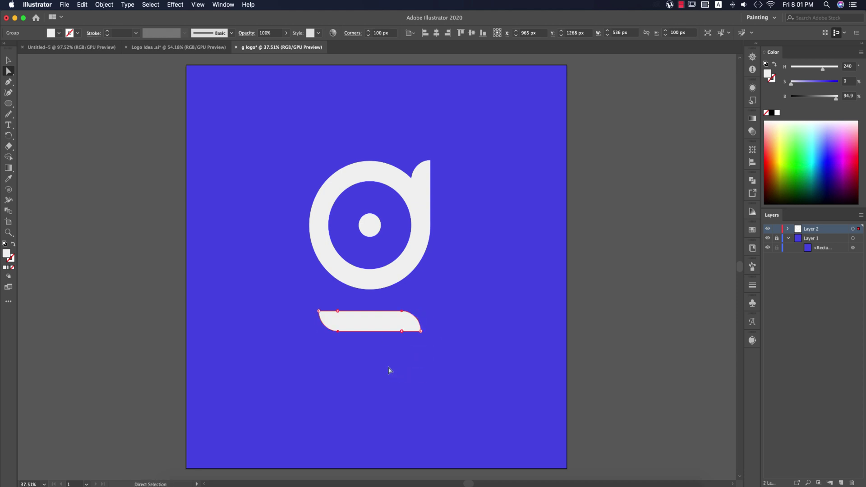
{"action": "key", "text": "v"}
{"action": "left_click", "coordinate": [379, 226]}
{"action": "left_click", "coordinate": [516, 256]}
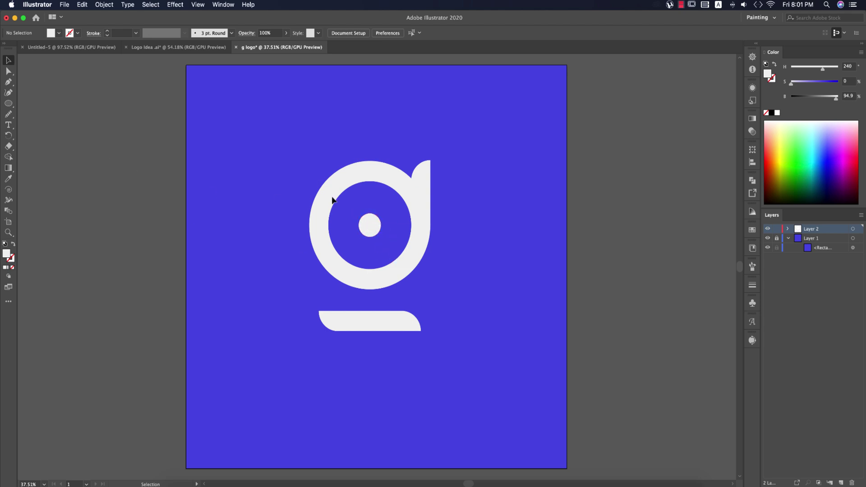
Step: Paste a copy of the centre circle in front and shrink it to a 42 px dot
{"action": "scroll", "coordinate": [373, 228], "scroll_direction": "up", "scroll_amount": 4}
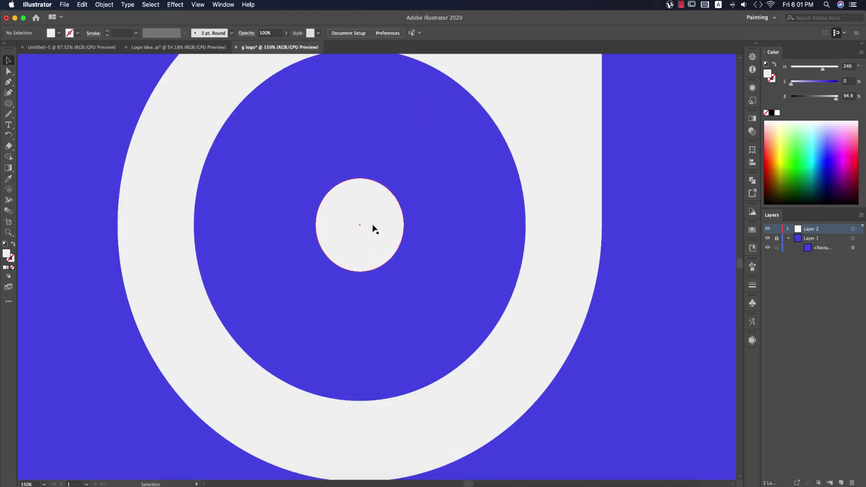
{"action": "left_click", "coordinate": [374, 230]}
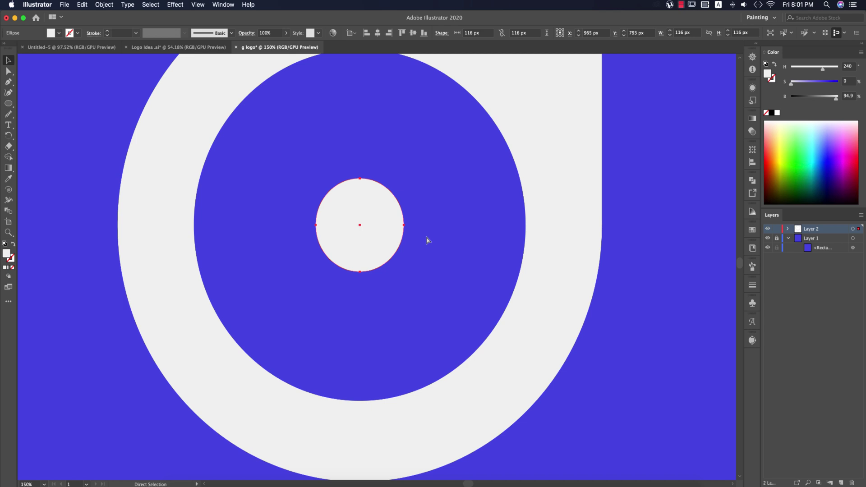
{"action": "key", "text": "super+f"}
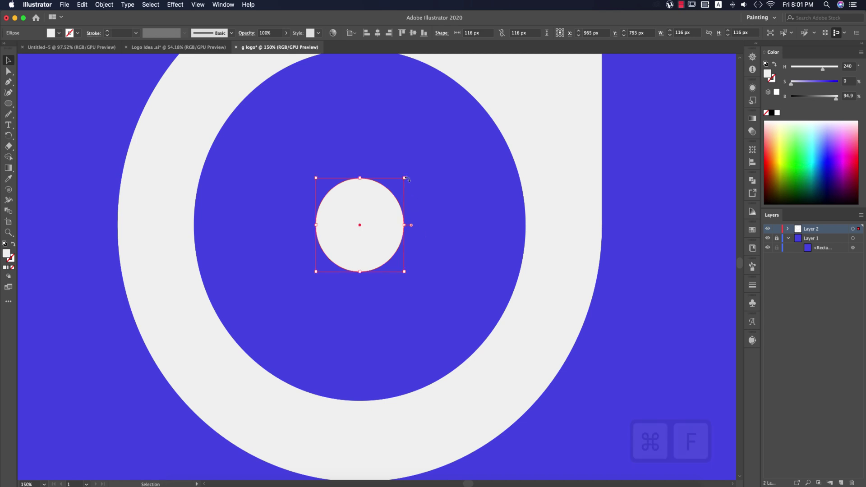
{"action": "left_click_drag", "start_coordinate": [406, 181], "coordinate": [384, 208]}
Step: Punch the small dot out of the centre circle with Pathfinder Minus Front
{"action": "left_click", "coordinate": [390, 235], "text": "shift"}
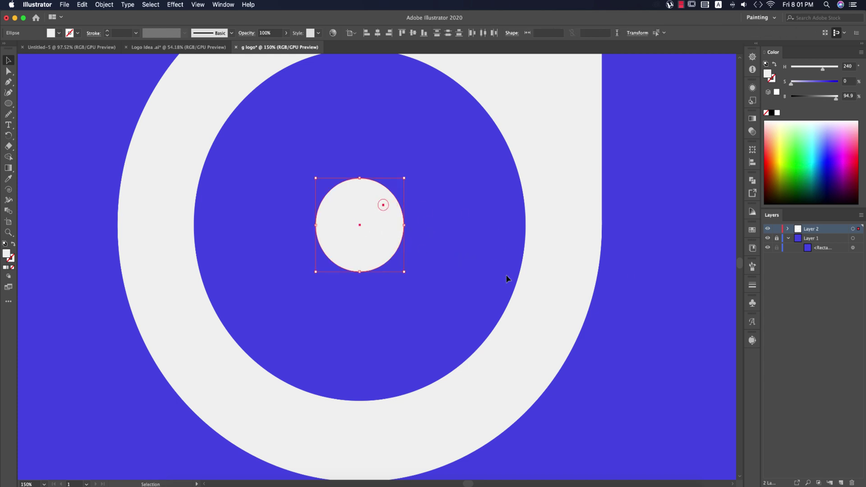
{"action": "left_click", "coordinate": [756, 183]}
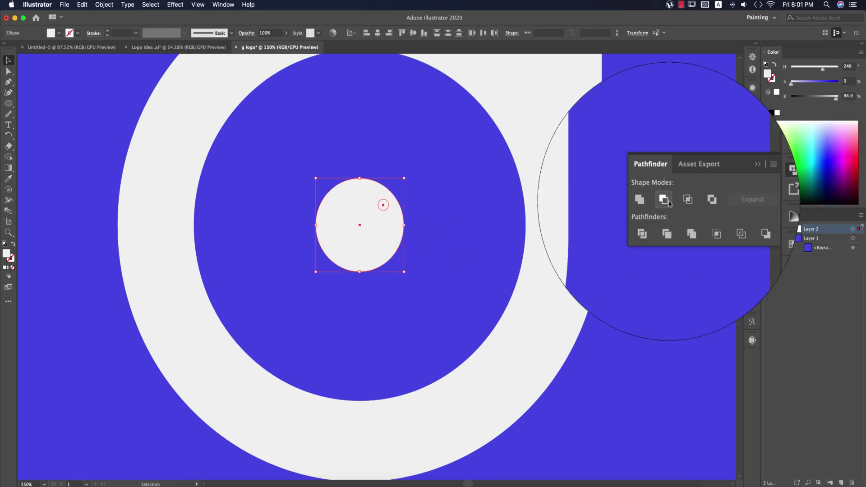
{"action": "left_click", "coordinate": [500, 201]}
{"action": "key", "text": "super+0"}
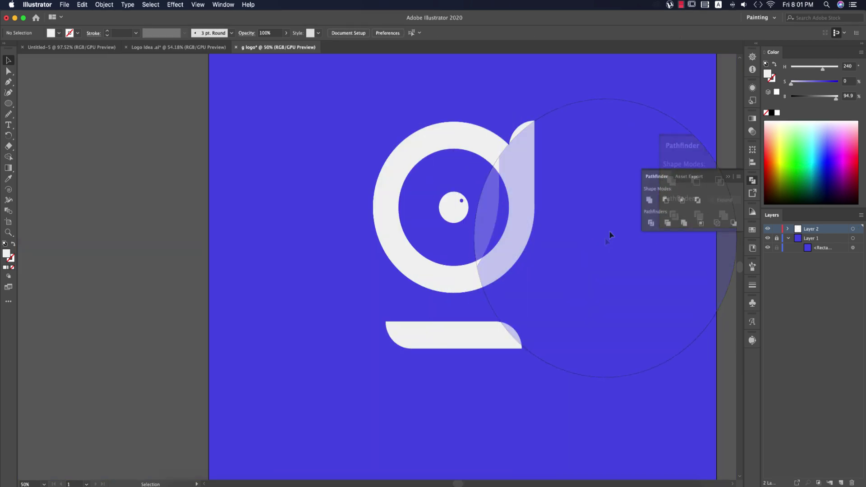
{"action": "left_click", "coordinate": [641, 228]}
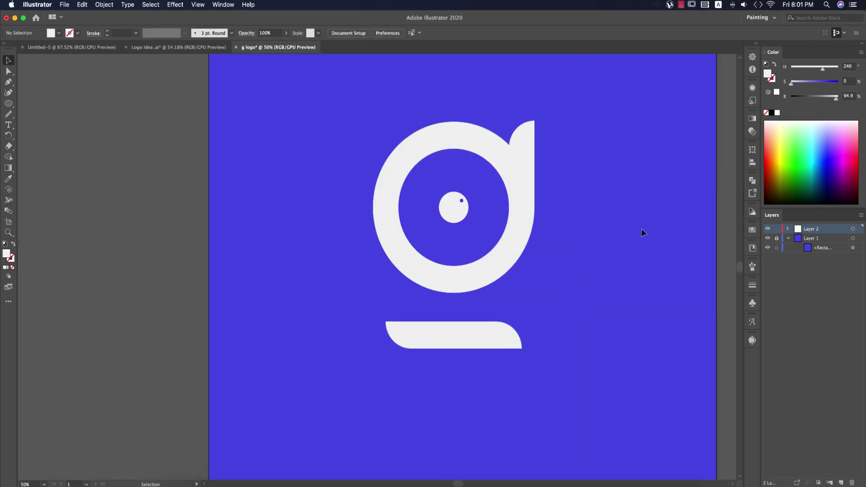
Step: Lengthen the tail bar by nudging its right-end anchors about 28 px to the right
{"action": "left_click", "coordinate": [478, 327]}
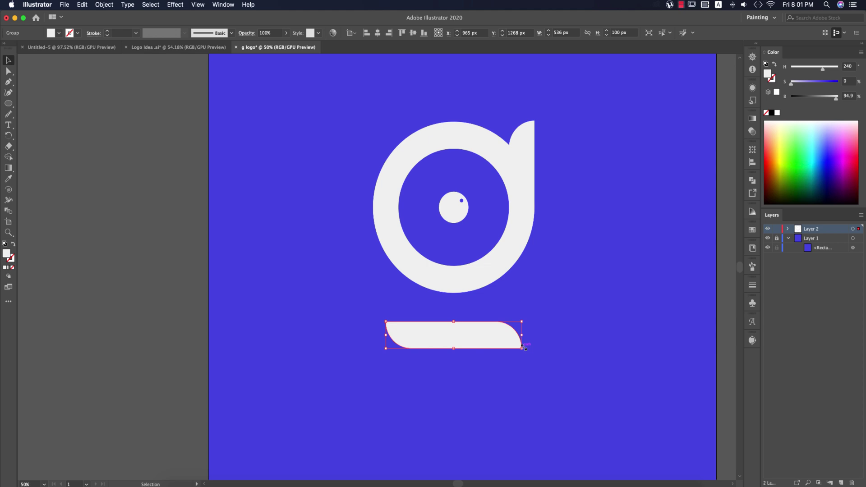
{"action": "key", "text": "a"}
{"action": "left_click_drag", "start_coordinate": [529, 377], "coordinate": [565, 390]}
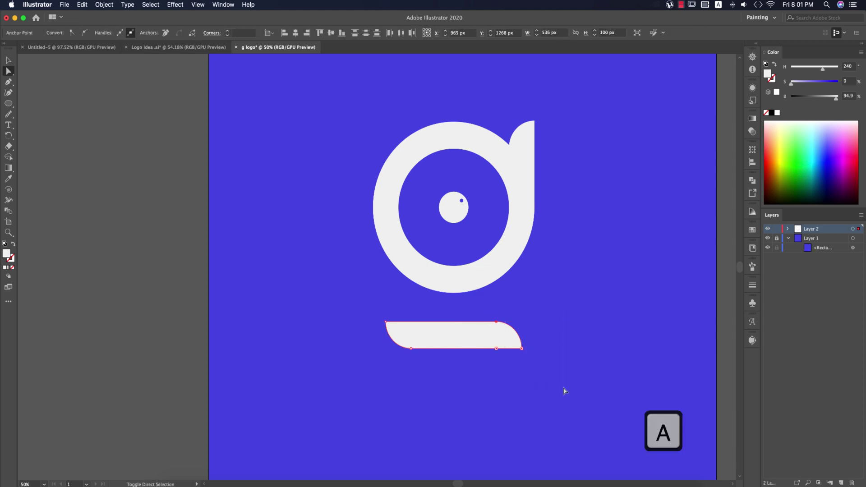
{"action": "key", "text": "Right"}
{"action": "key", "text": "Right"}
{"action": "key", "text": "Right"}
{"action": "key", "text": "Right"}
{"action": "key", "text": "Right"}
{"action": "key", "text": "Right"}
{"action": "key", "text": "v"}
{"action": "left_click", "coordinate": [563, 392]}
Step: Merge the ring and stem into one shape with Pathfinder Unite
{"action": "left_click_drag", "start_coordinate": [348, 119], "coordinate": [565, 396]}
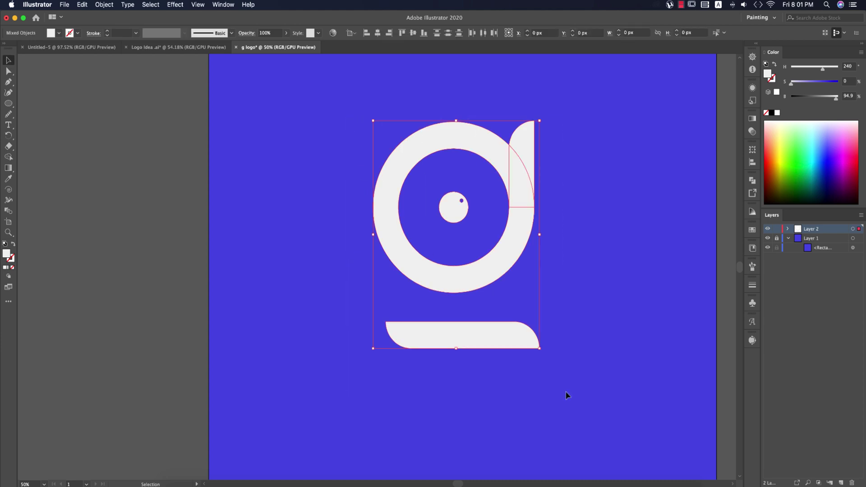
{"action": "left_click", "coordinate": [581, 233]}
{"action": "left_click", "coordinate": [508, 281]}
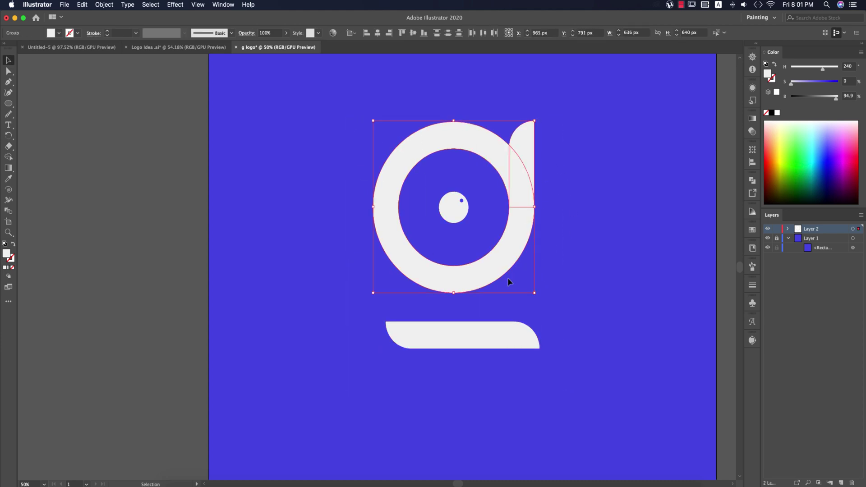
{"action": "left_click", "coordinate": [751, 181]}
{"action": "left_click", "coordinate": [647, 199]}
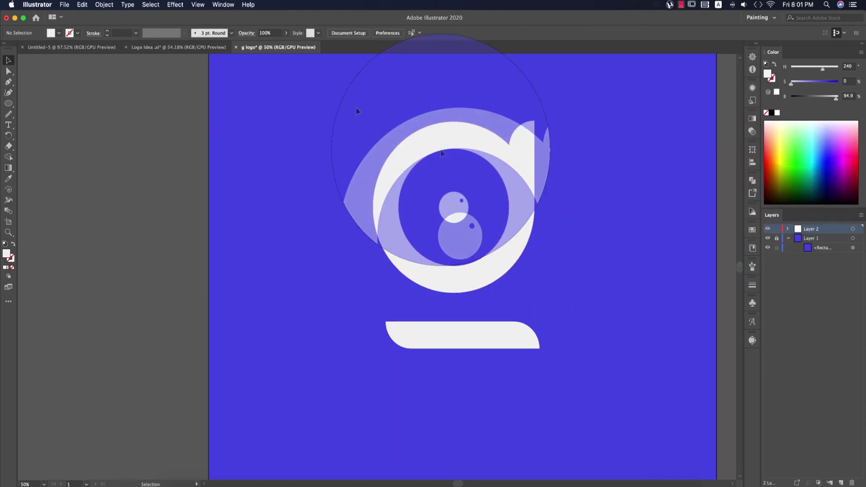
Step: Centre the tail bar horizontally under the ring and group all logo pieces
{"action": "left_click_drag", "start_coordinate": [354, 107], "coordinate": [585, 279]}
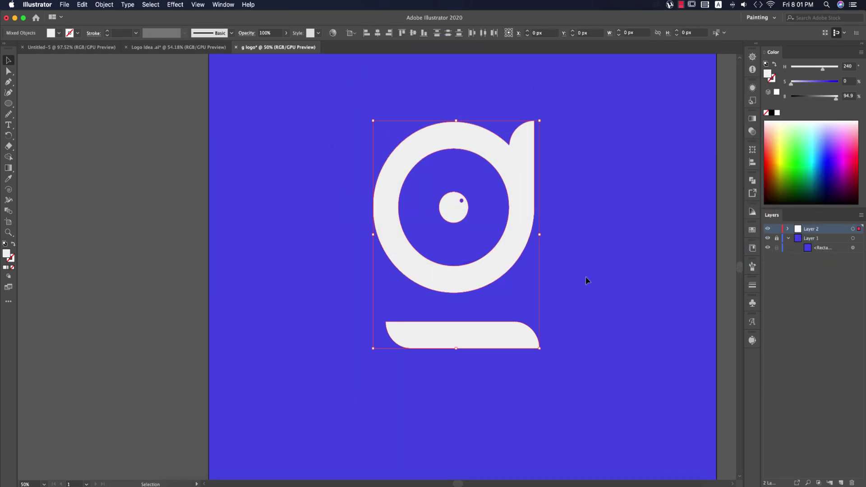
{"action": "left_click", "coordinate": [377, 33]}
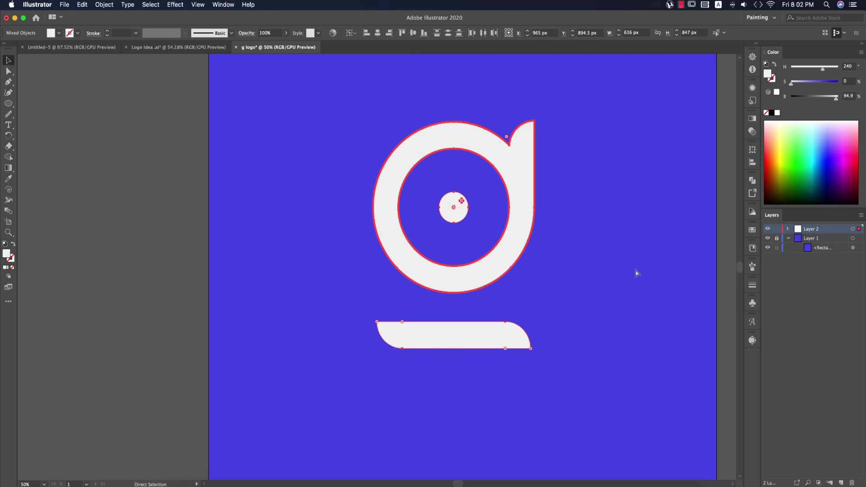
{"action": "key", "text": "super+g"}
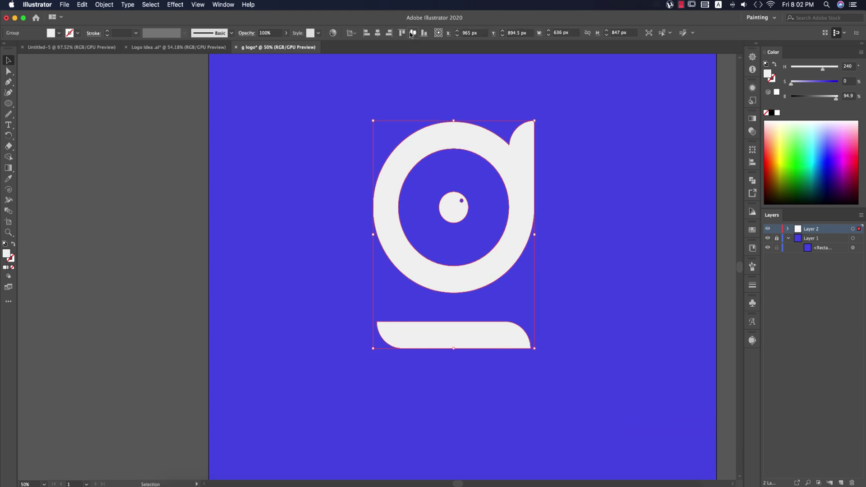
Step: Centre the 636 × 847 px logo group on the artboard at X 1000, Y 1000
{"action": "left_click", "coordinate": [413, 33]}
{"action": "left_click", "coordinate": [378, 33]}
{"action": "key", "text": "super+0"}
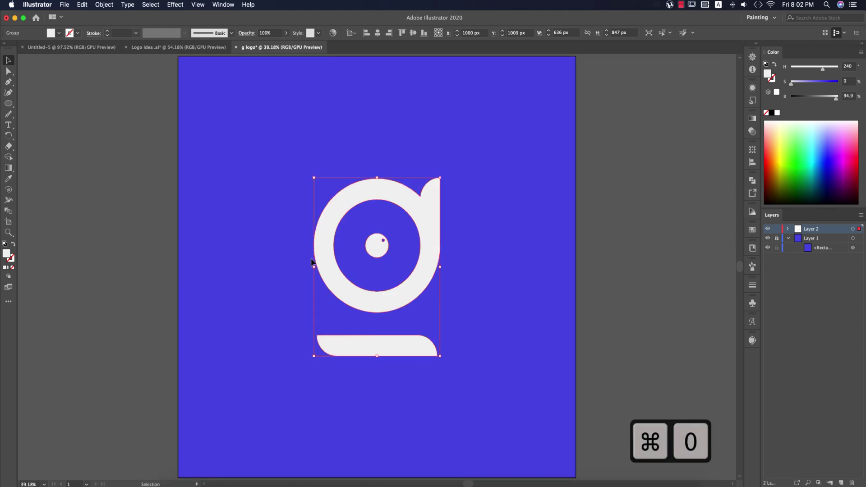
{"action": "left_click", "coordinate": [634, 383]}
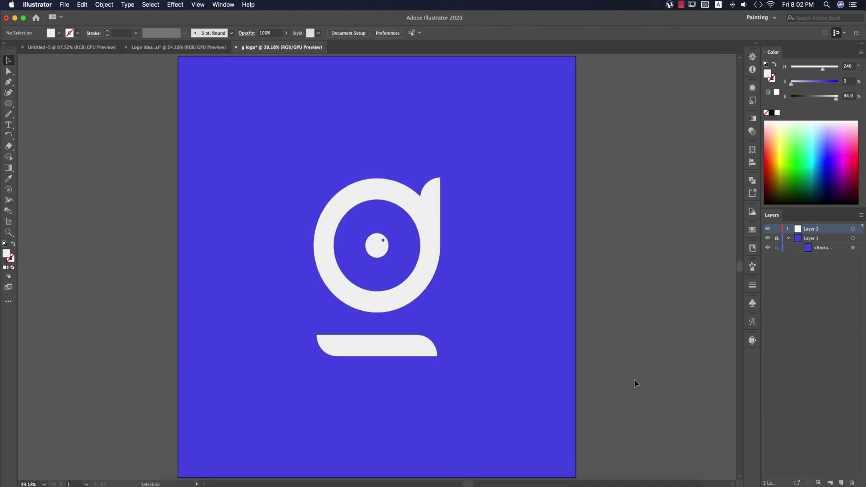